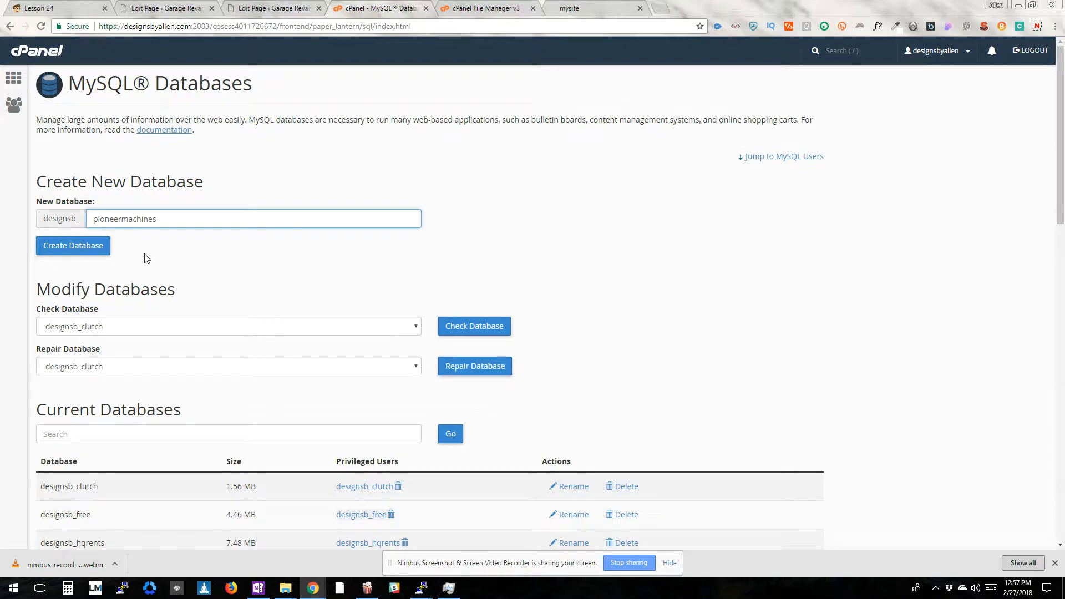
Create the new MySQL database pioneermachines and check its entry in the current databases list
left_click(78, 246)
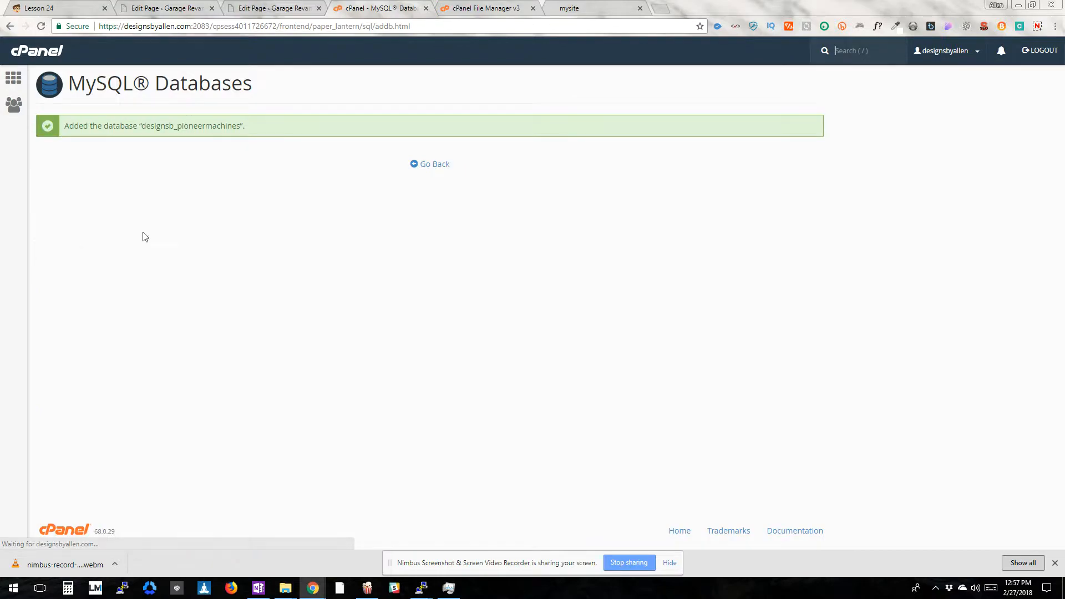
left_click(424, 167)
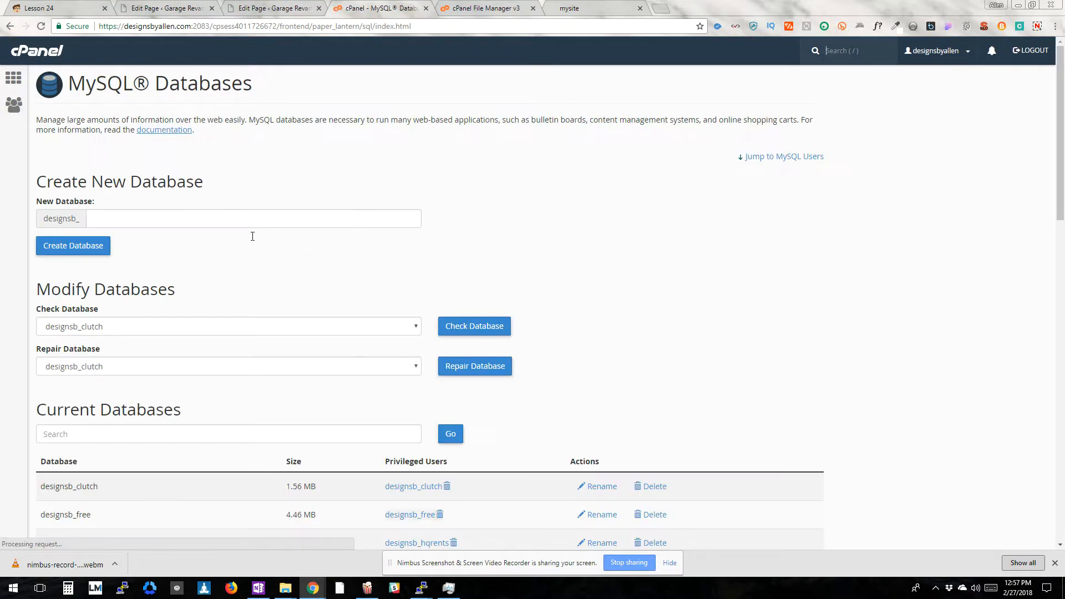
scroll(159, 325, "down", 12)
scroll(183, 316, "up", 5)
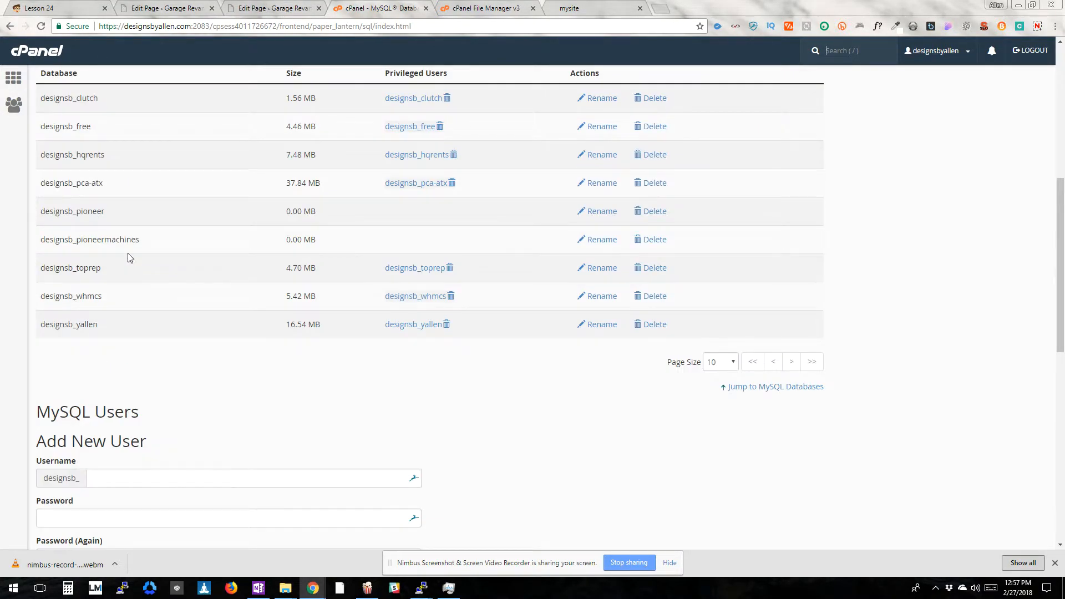
left_click_drag(155, 241, 32, 240)
left_click(99, 241)
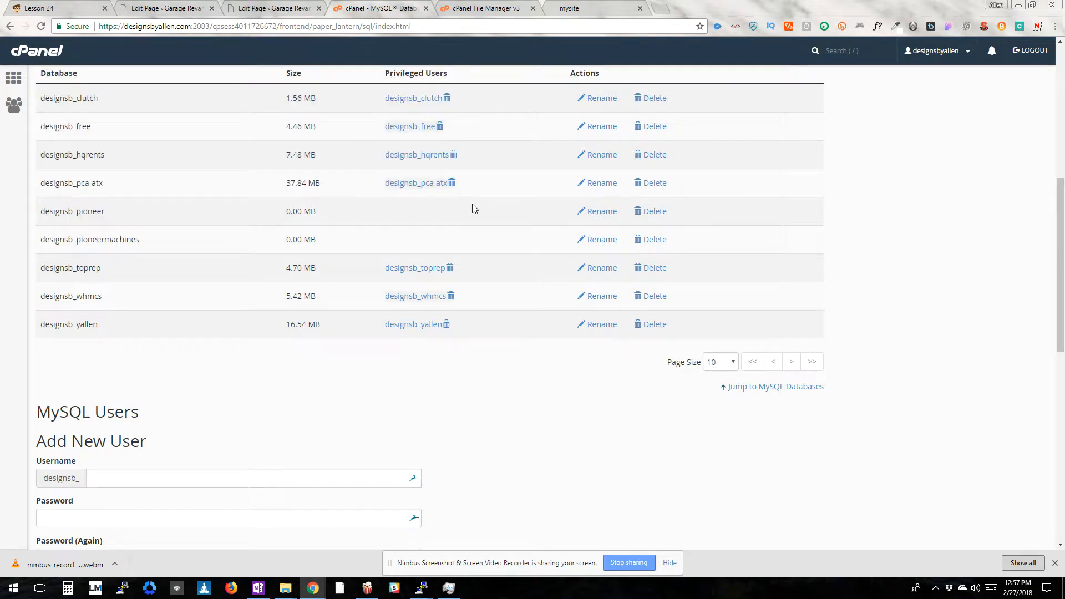
Delete the designsb_pioneer database and review the remaining entries in the database list
left_click(649, 210)
left_click(77, 144)
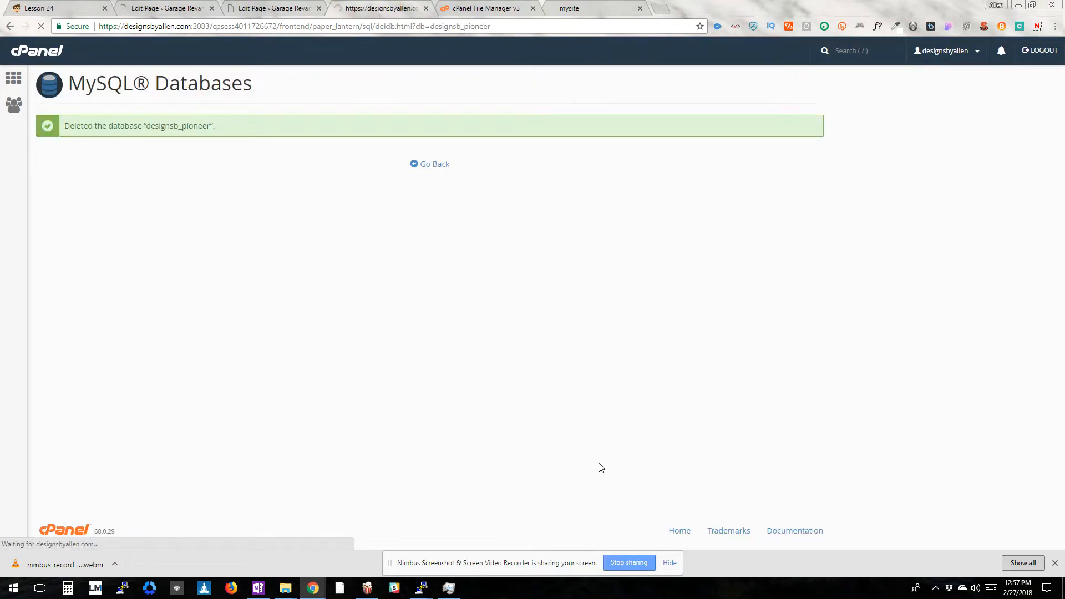
left_click(436, 165)
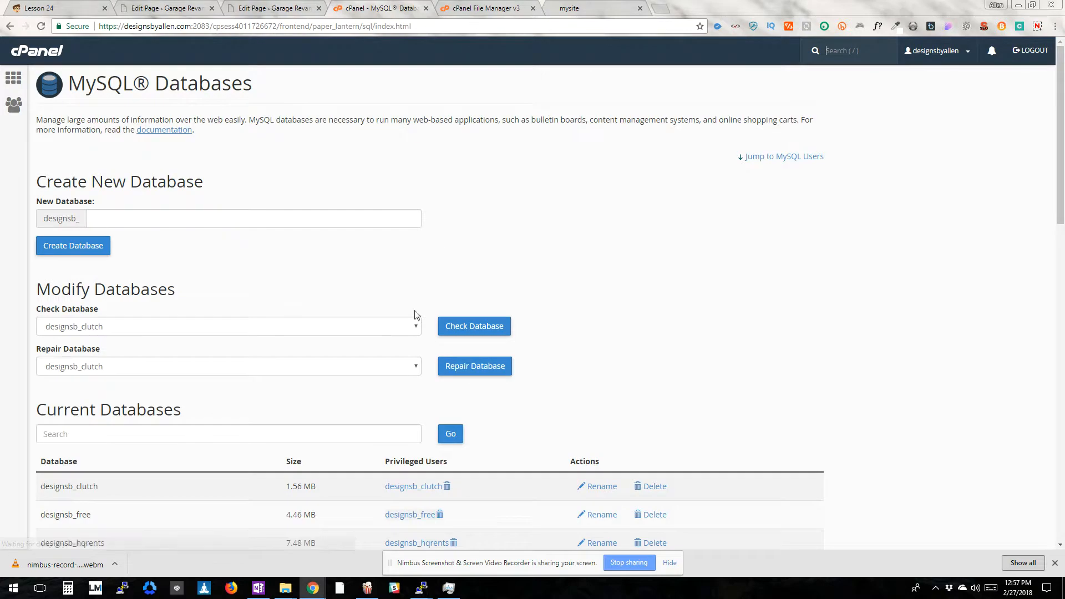
scroll(411, 360, "down", 10)
left_click_drag(139, 221, 61, 221)
left_click(61, 222)
Enter pioneer as the username for a new MySQL user
left_click(240, 284)
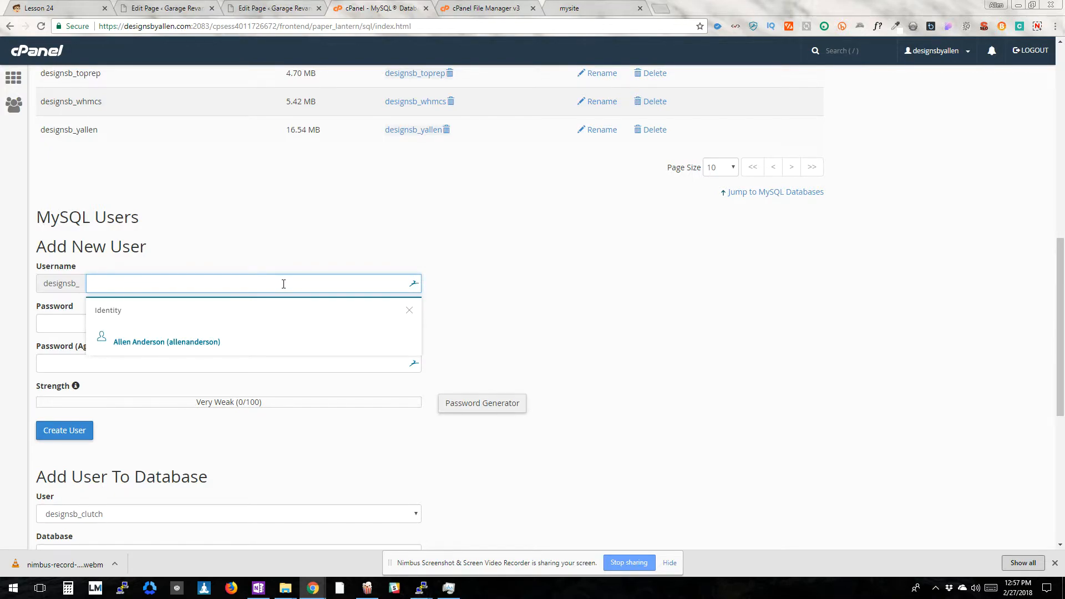
type("sadflnb")
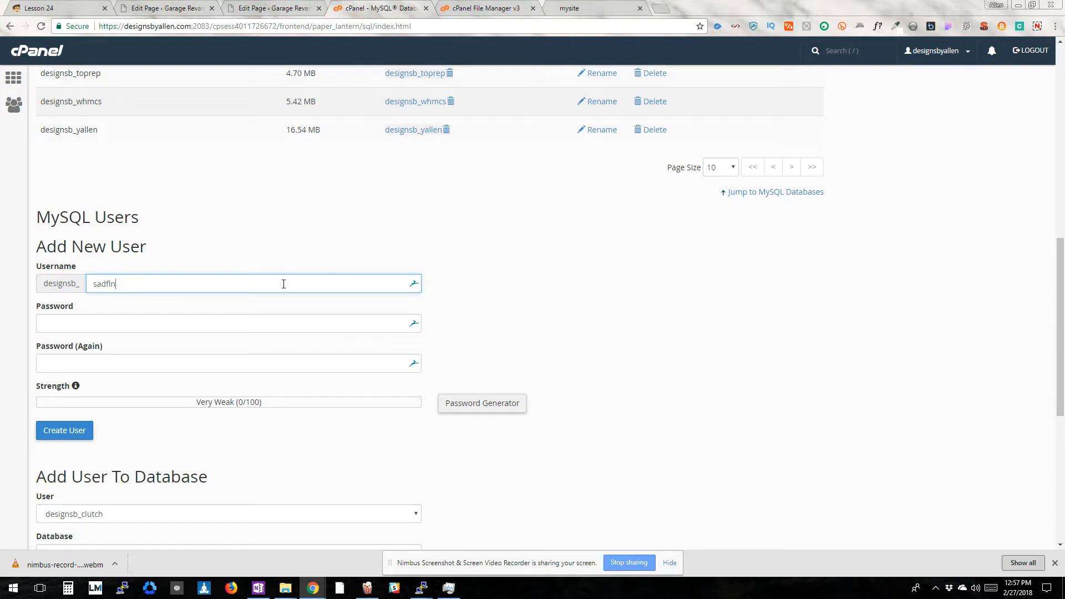
key("BackSpace")
key("BackSpace")
key("BackSpace")
key("BackSpace")
key("BackSpace")
key("BackSpace")
type("p")
left_click(261, 320)
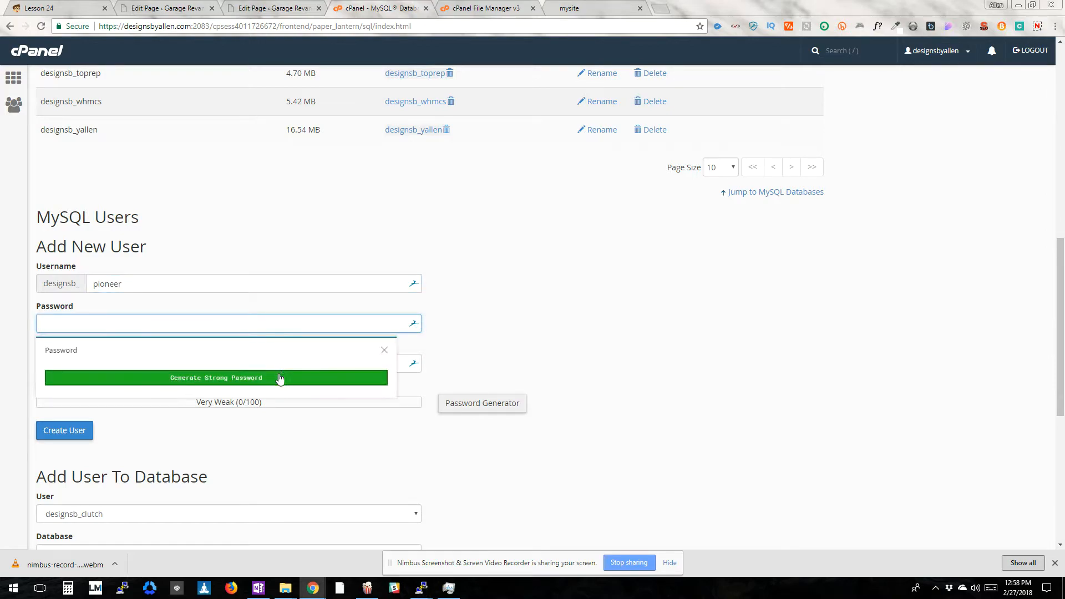
left_click(507, 406)
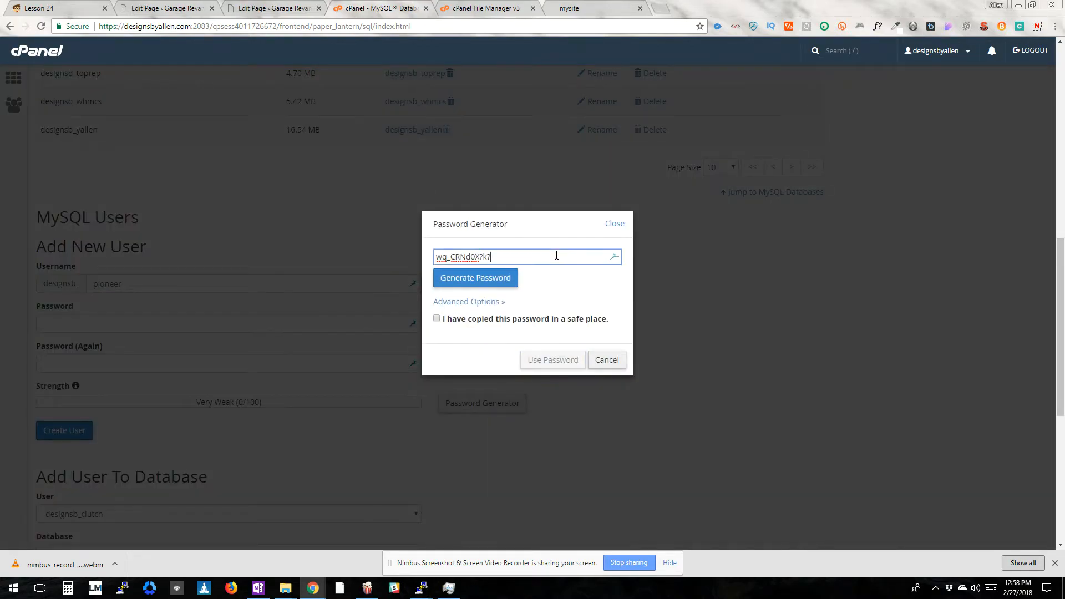
left_click(555, 255)
left_click(508, 254)
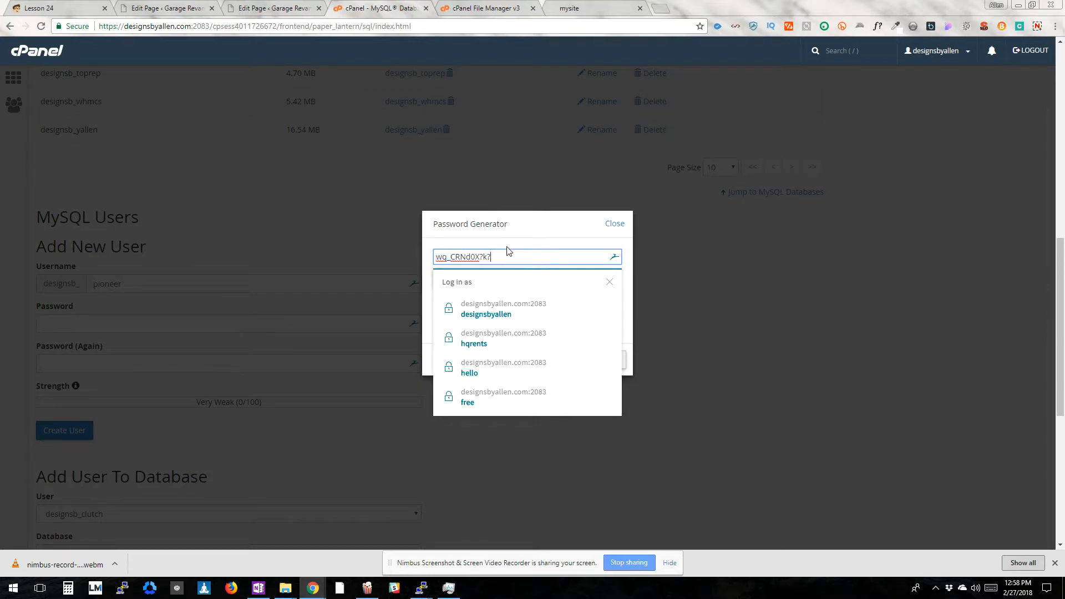
left_click(519, 255)
left_click(513, 239)
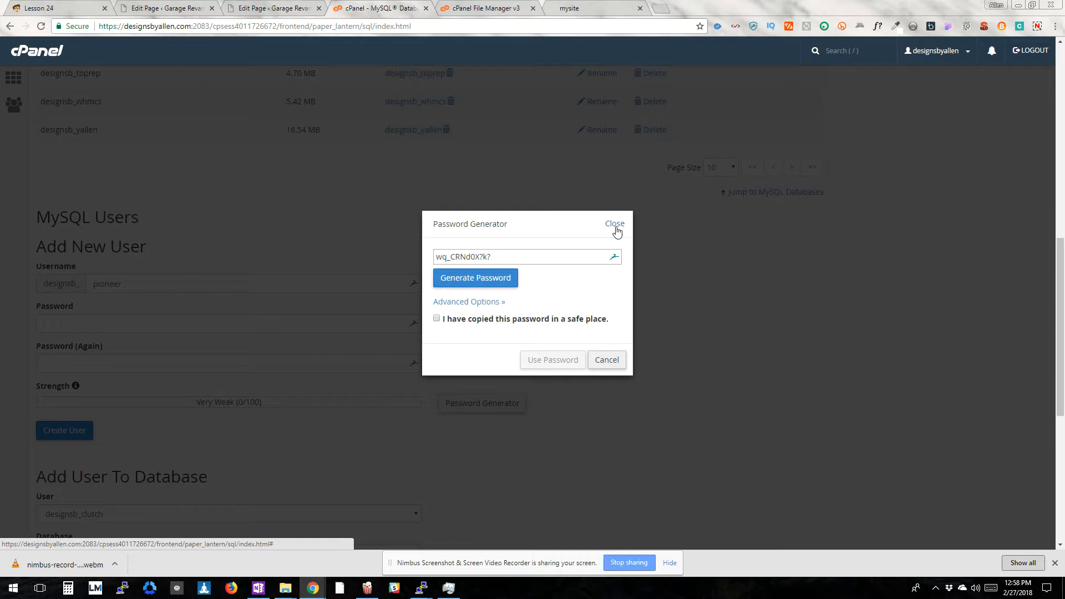
triple_click(524, 257)
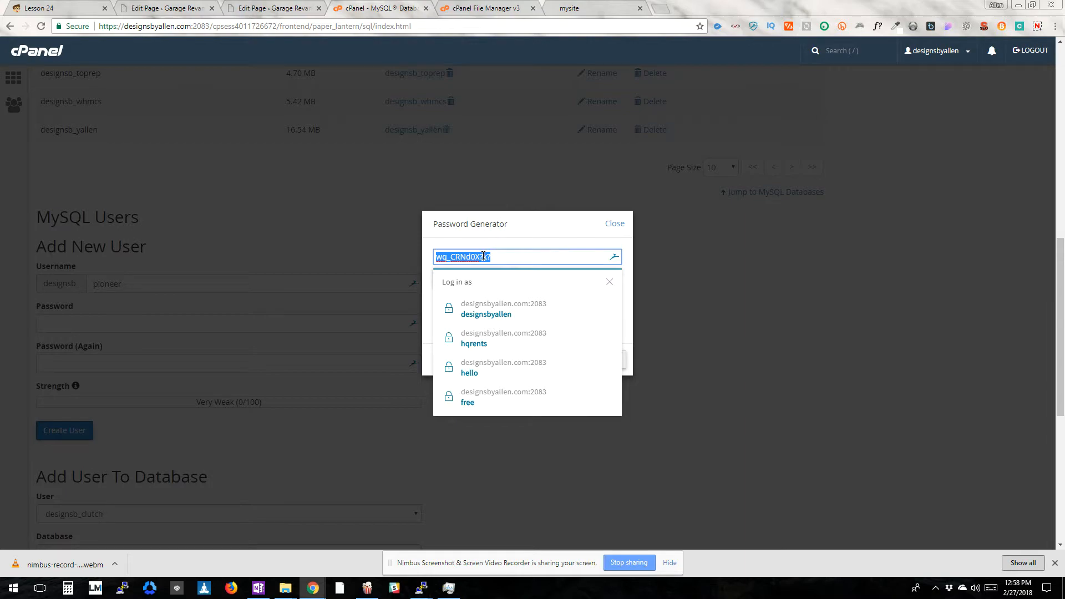
left_click(616, 225)
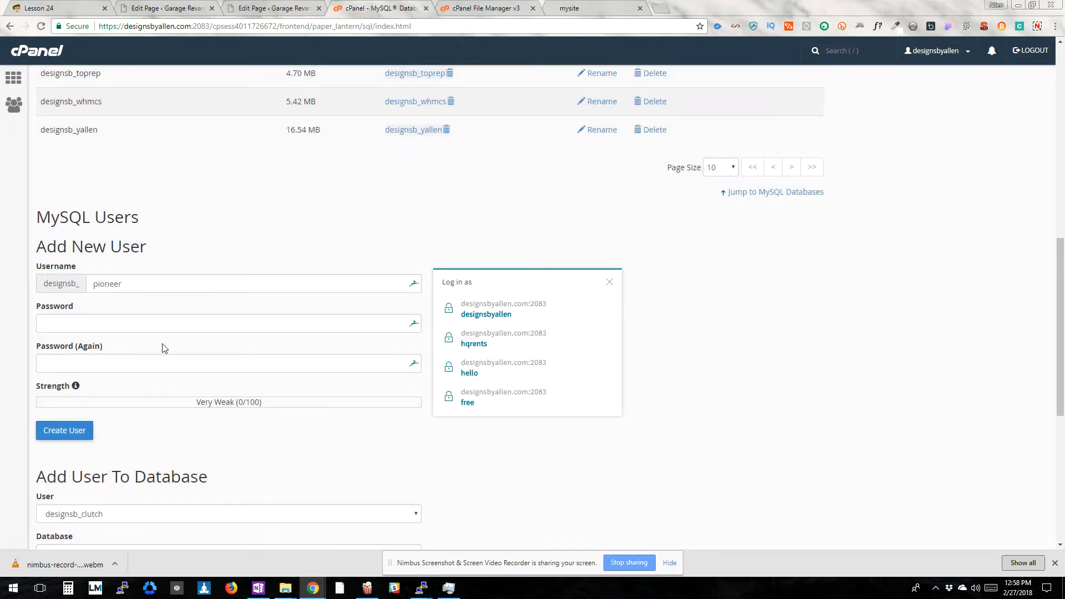
Paste the password into both password fields, create the pioneer MySQL user, and return to the databases overview
left_click(183, 318)
key("ctrl+v")
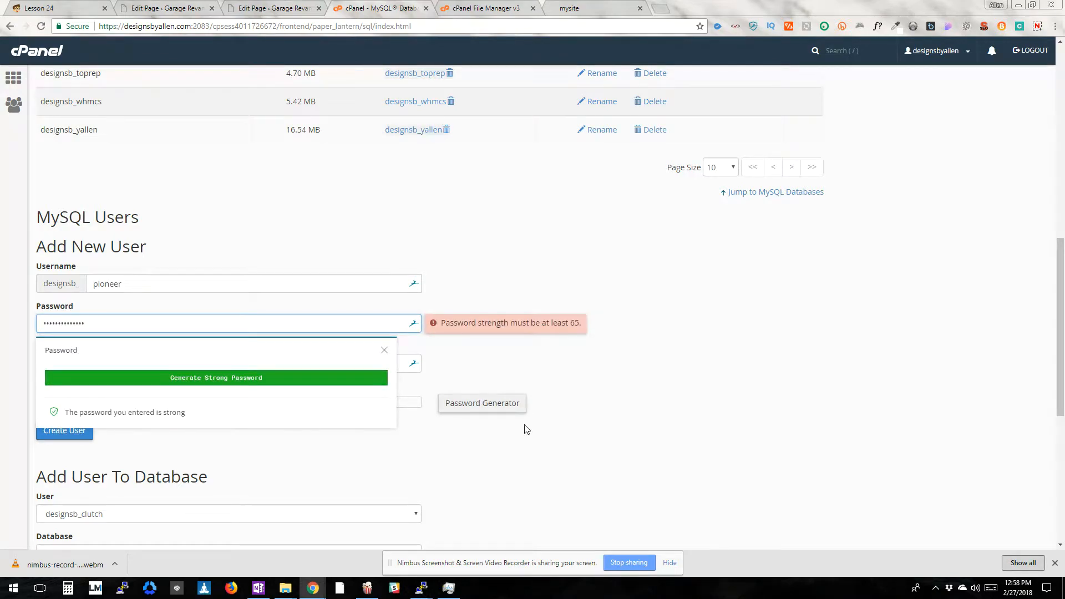
left_click(283, 362)
key("ctrl+v")
left_click(628, 352)
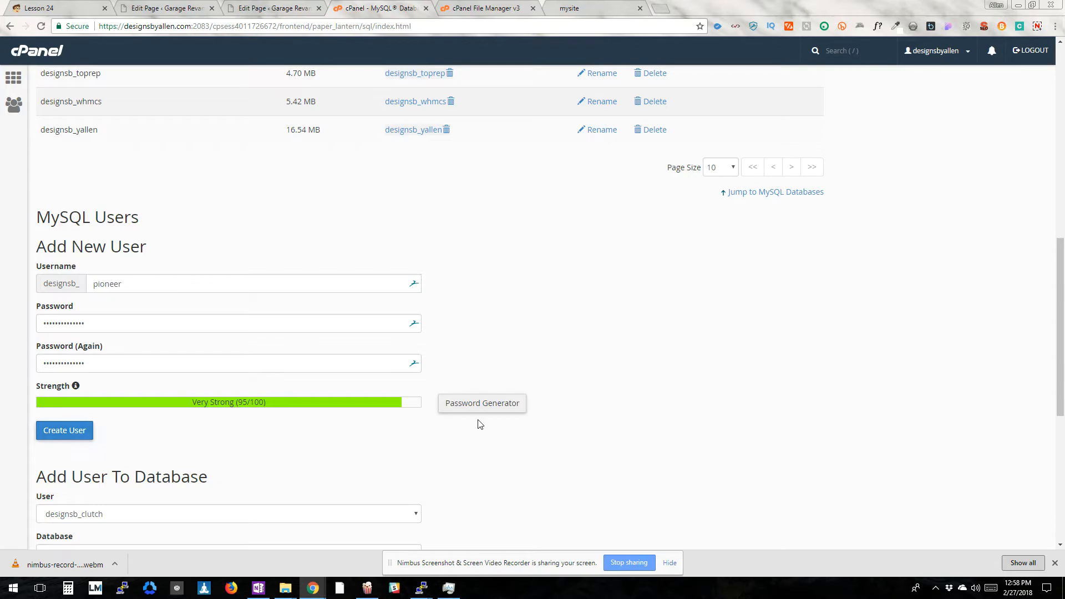
left_click(83, 440)
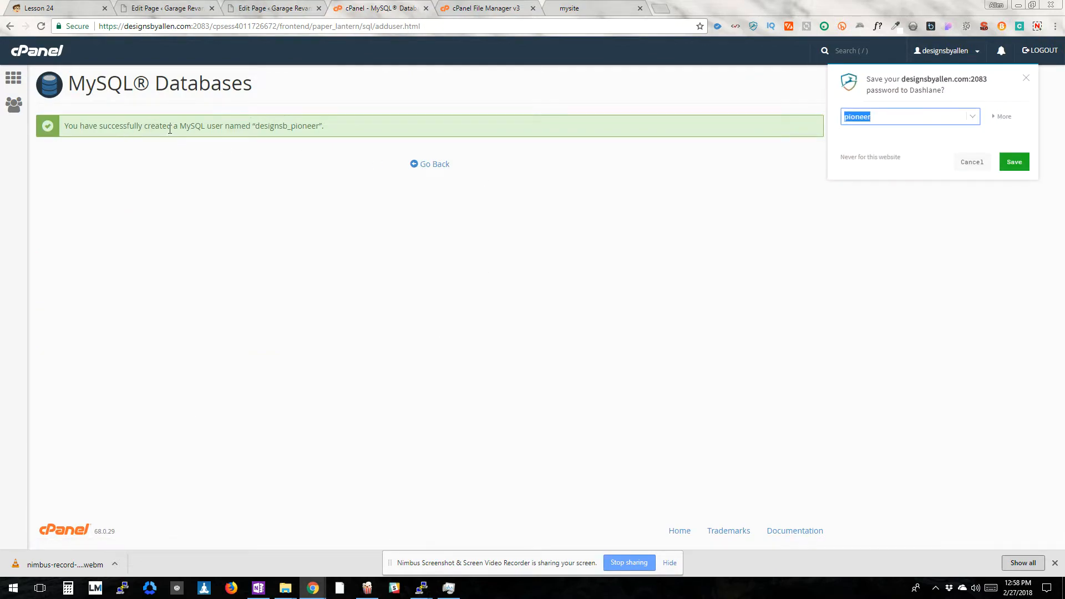
left_click(418, 165)
Add the user designsb_pioneer to the database designsb_pioneermachines
scroll(287, 303, "down", 15)
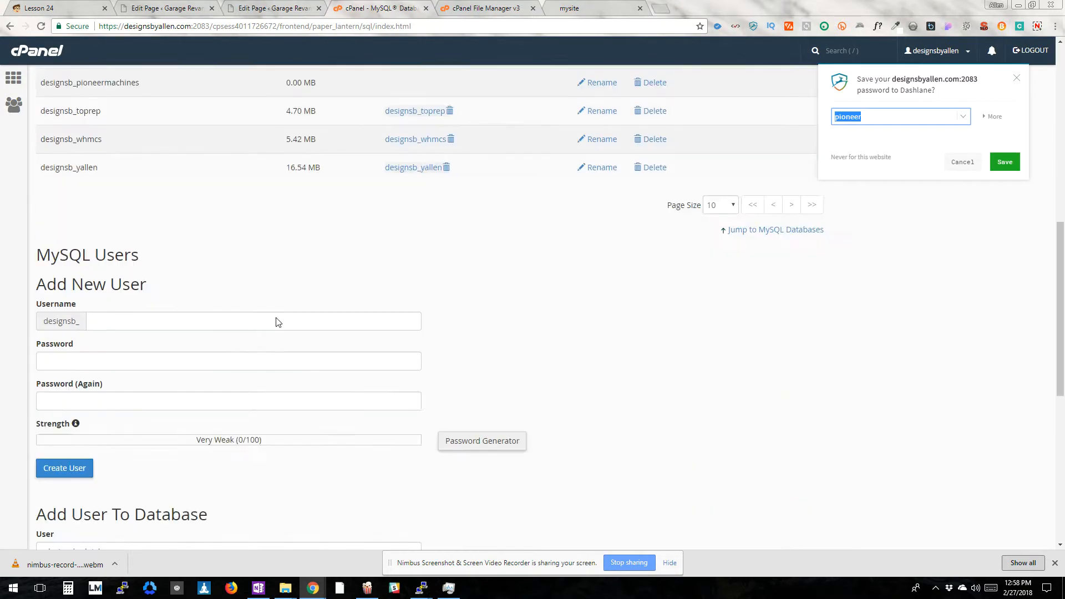
scroll(183, 289, "up", 3)
left_click(113, 294)
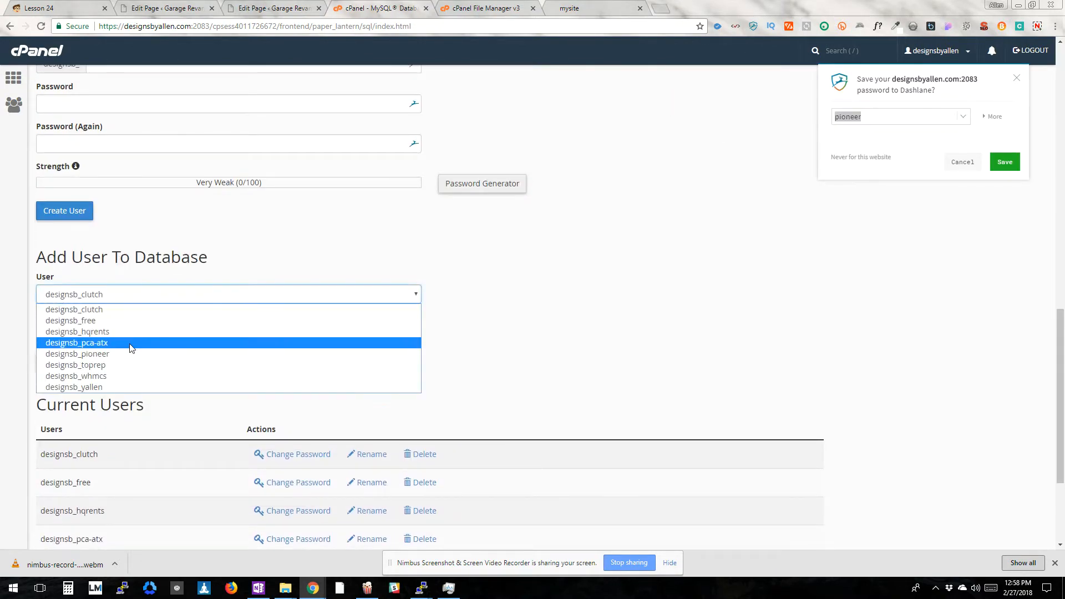
left_click(131, 340)
left_click(125, 335)
left_click(125, 393)
left_click(57, 362)
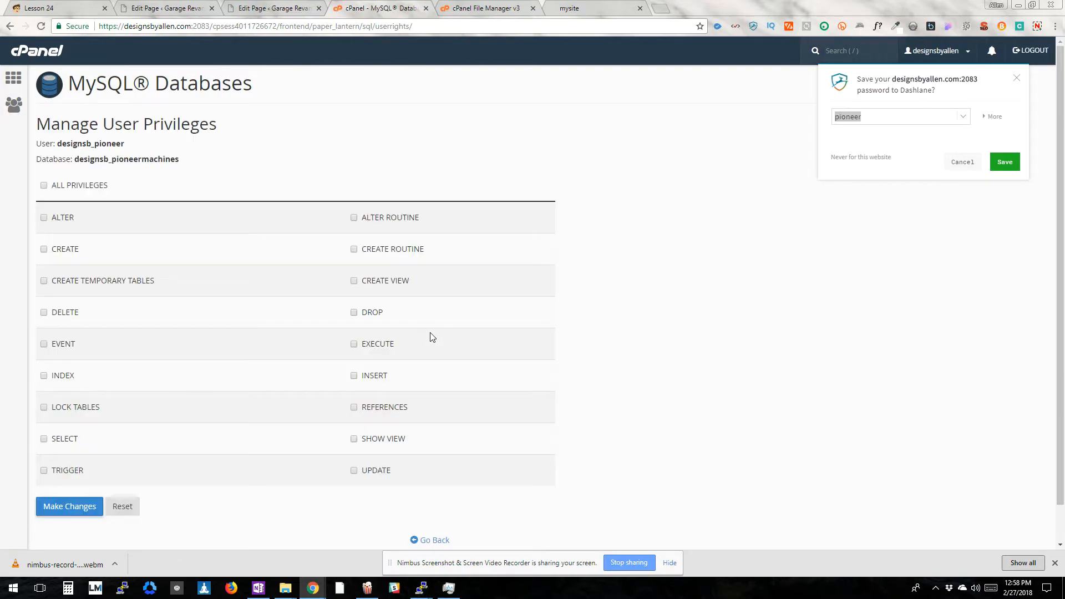
Grant the user all privileges on the database, save the changes, and decline storing the password in Dashlane
left_click(73, 187)
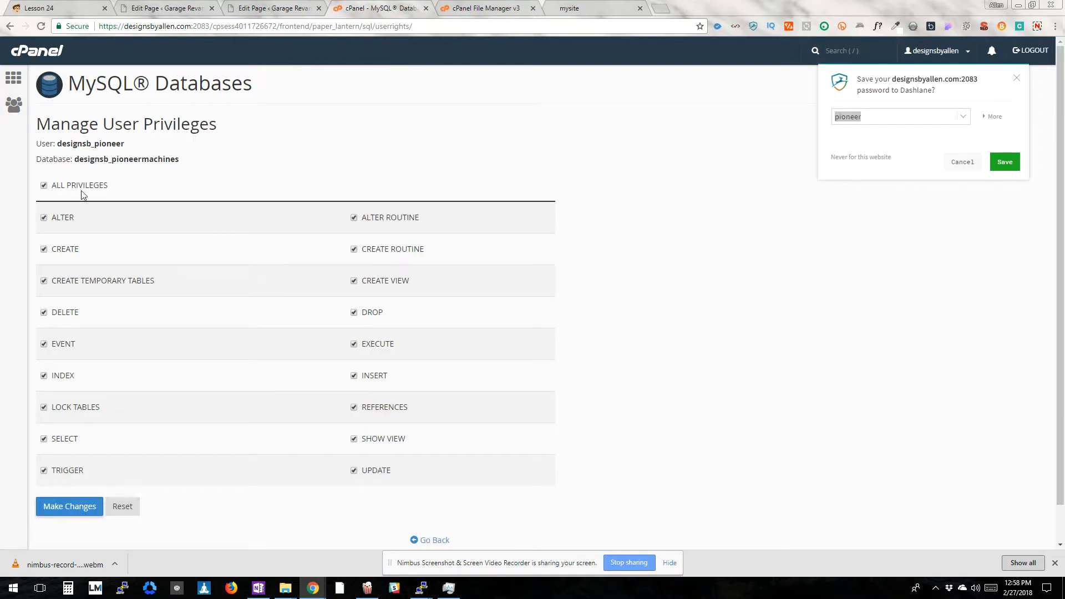
scroll(88, 228, "down", 1)
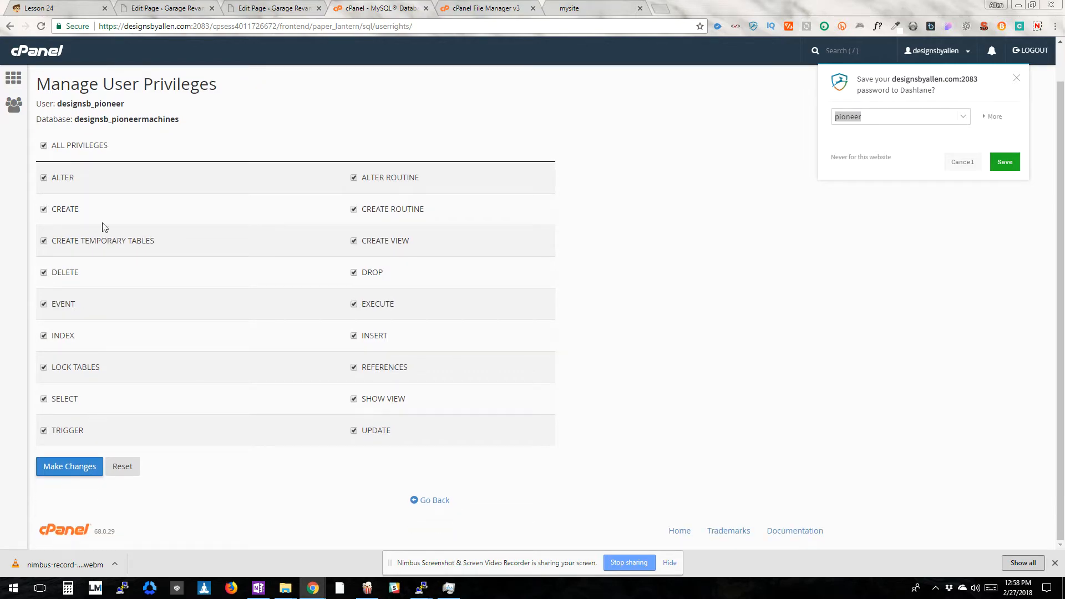
left_click(65, 471)
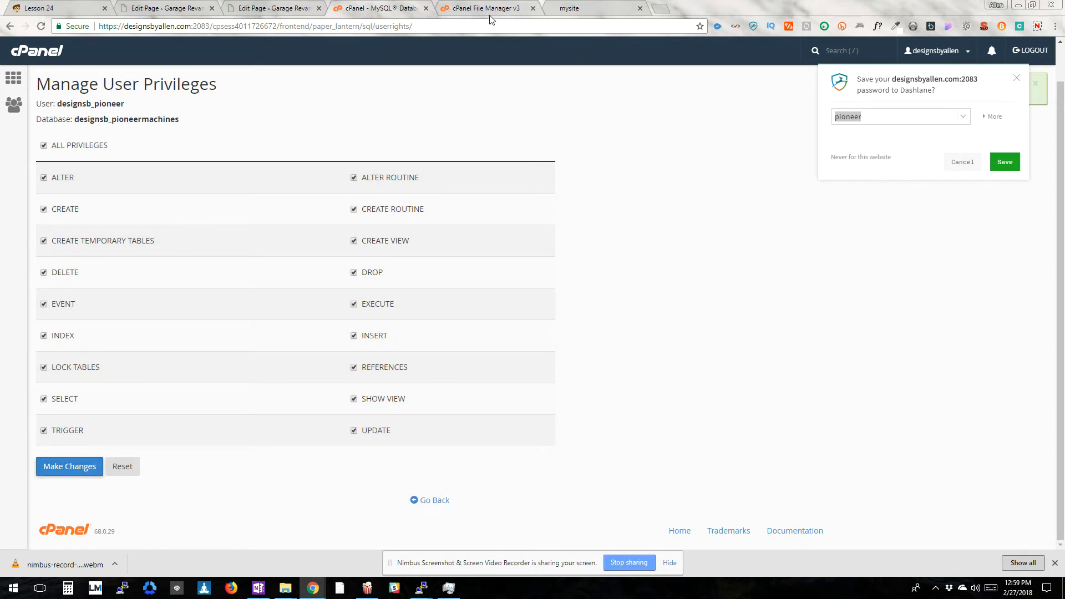
left_click(964, 165)
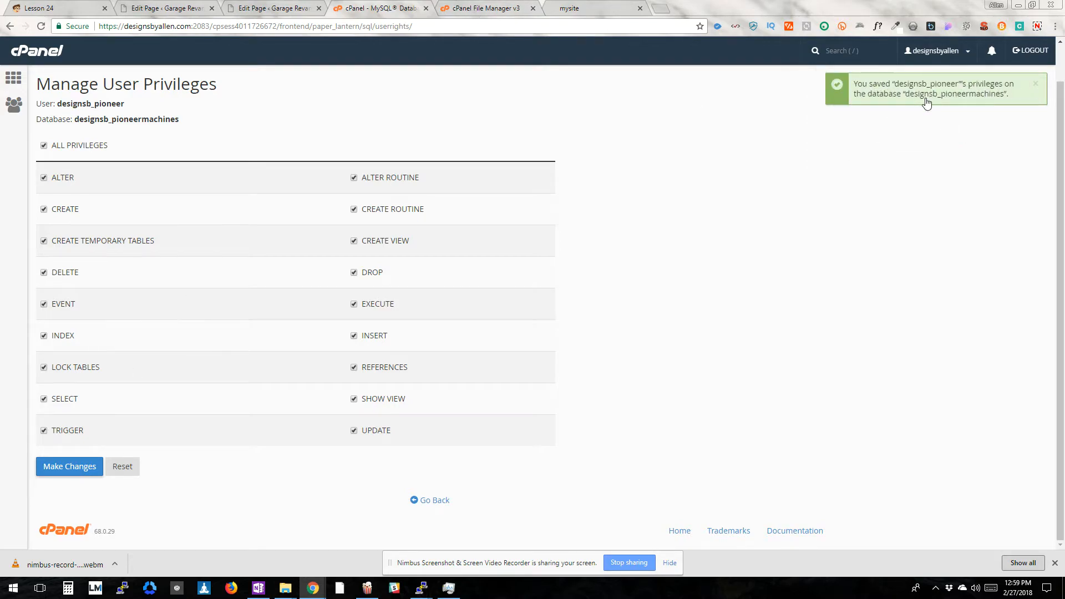
Return to the cPanel home page, then open wp-config.php from the pioneer folder in File Manager for editing
left_click(17, 78)
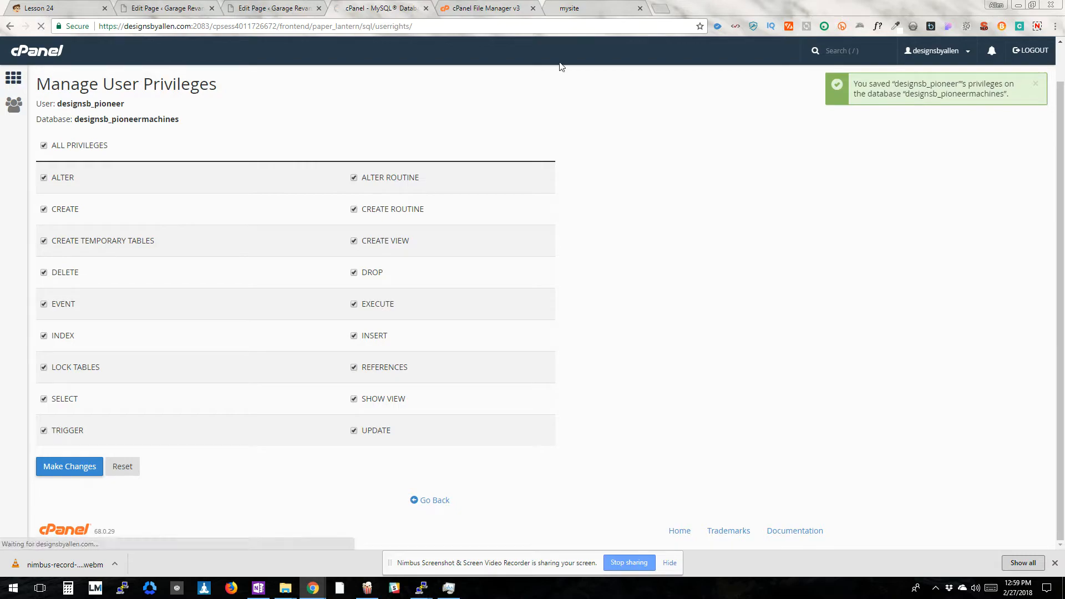
key("ctrl+Tab")
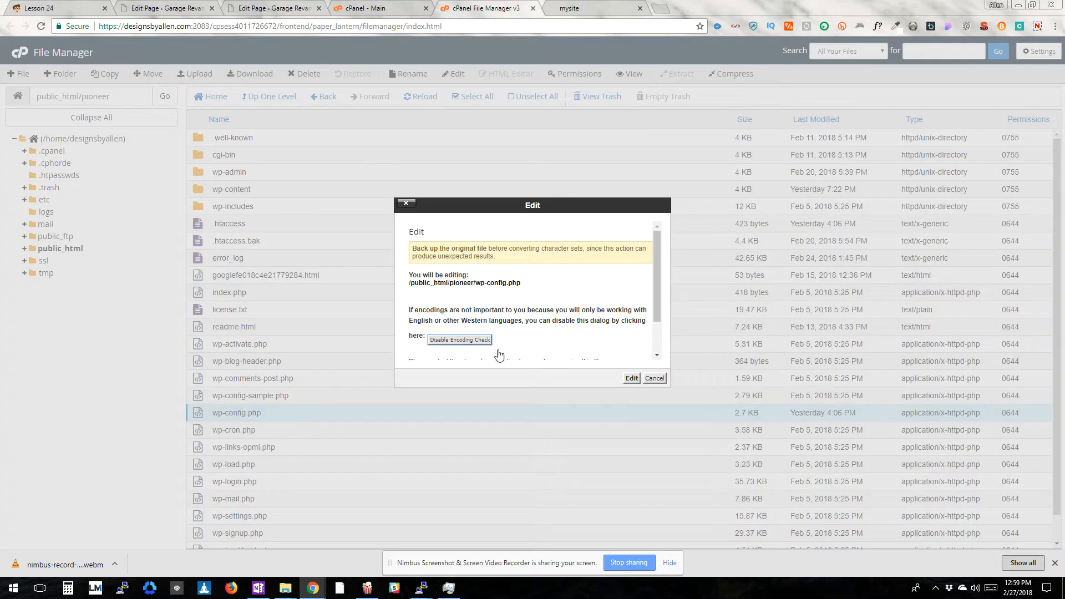
left_click(632, 378)
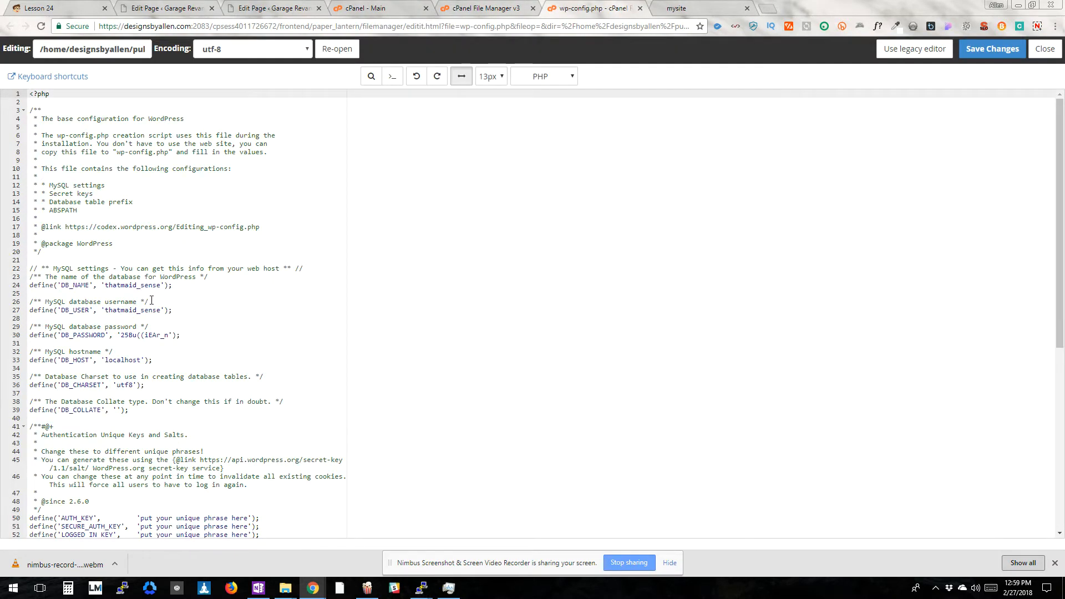
Clear the DB_PASSWORD value in wp-config.php, leaving empty quotes
double_click(135, 337)
left_click_drag(135, 337, 170, 336)
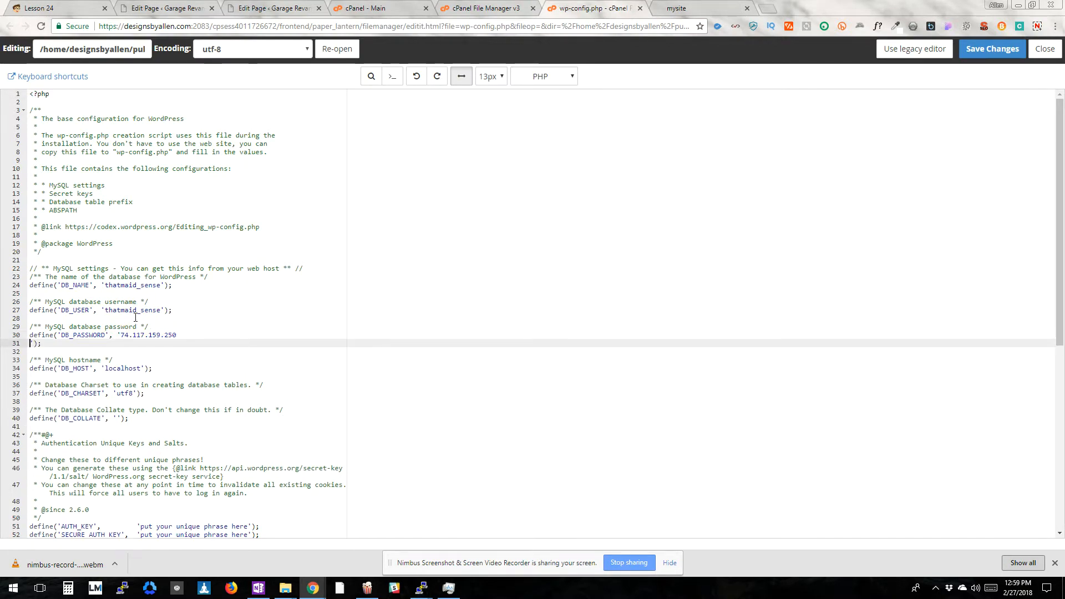
key("BackSpace")
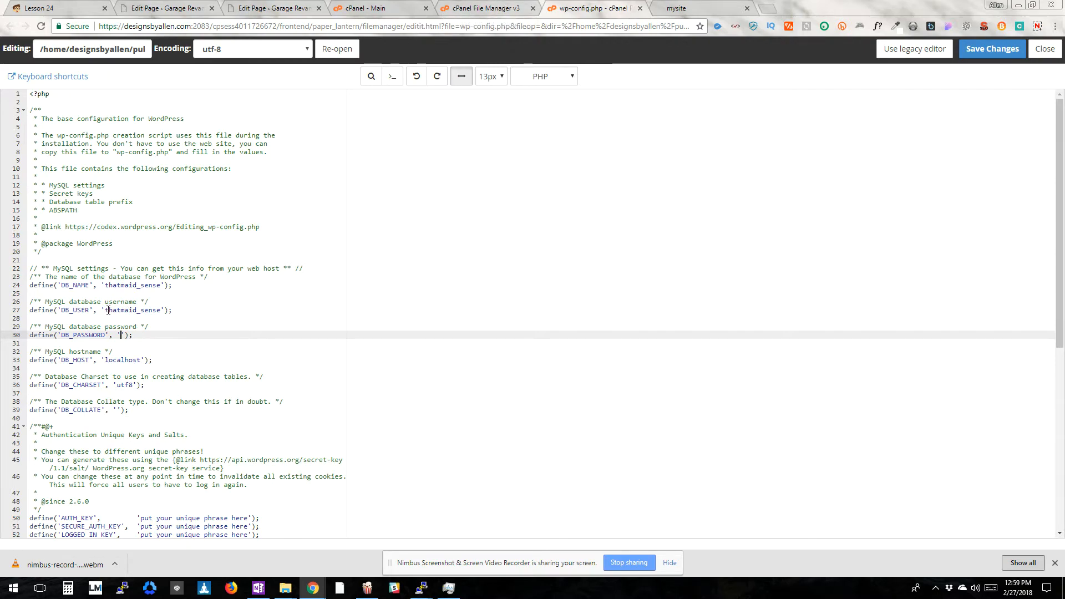
Set the DB_USER value in wp-config.php to designsb_pioneer
left_click_drag(105, 310, 161, 310)
type("designsb_")
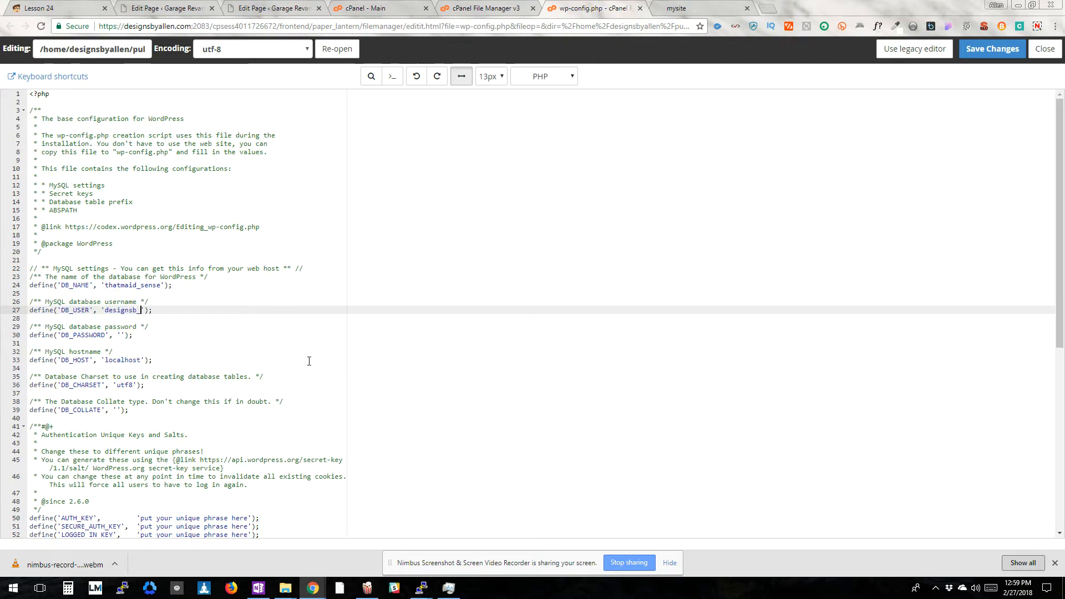
type("pioneermachi")
key("BackSpace")
key("BackSpace")
key("BackSpace")
key("BackSpace")
Replace the part after the underscore in the DB_NAME value with pioneermachines
key("Up")
key("Up")
key("Up")
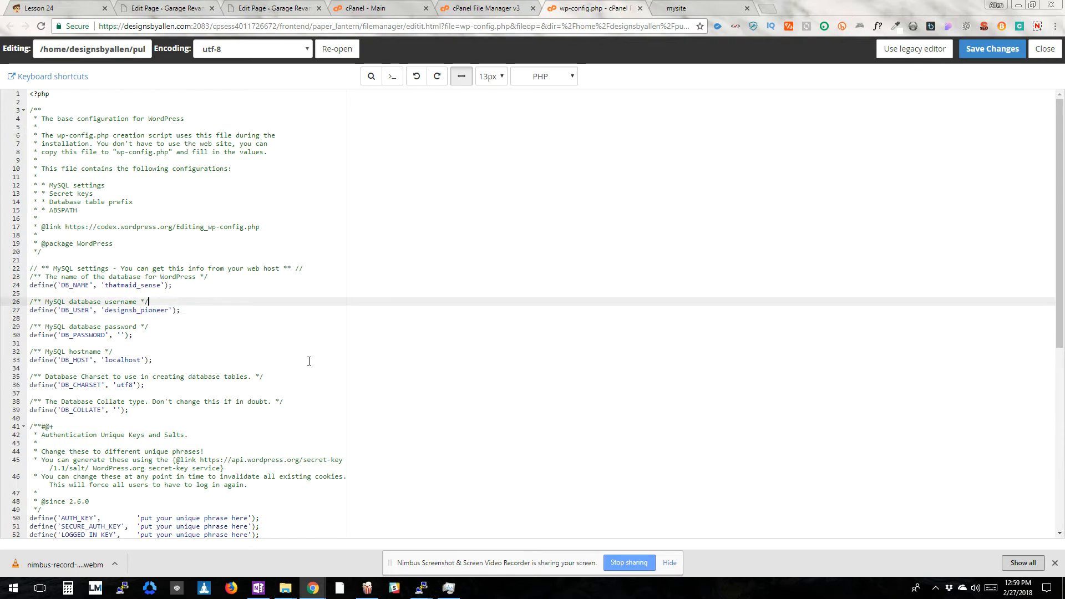
key("Left")
key("BackSpace")
key("BackSpace")
key("BackSpace")
key("BackSpace")
key("BackSpace")
type("pioneermachi")
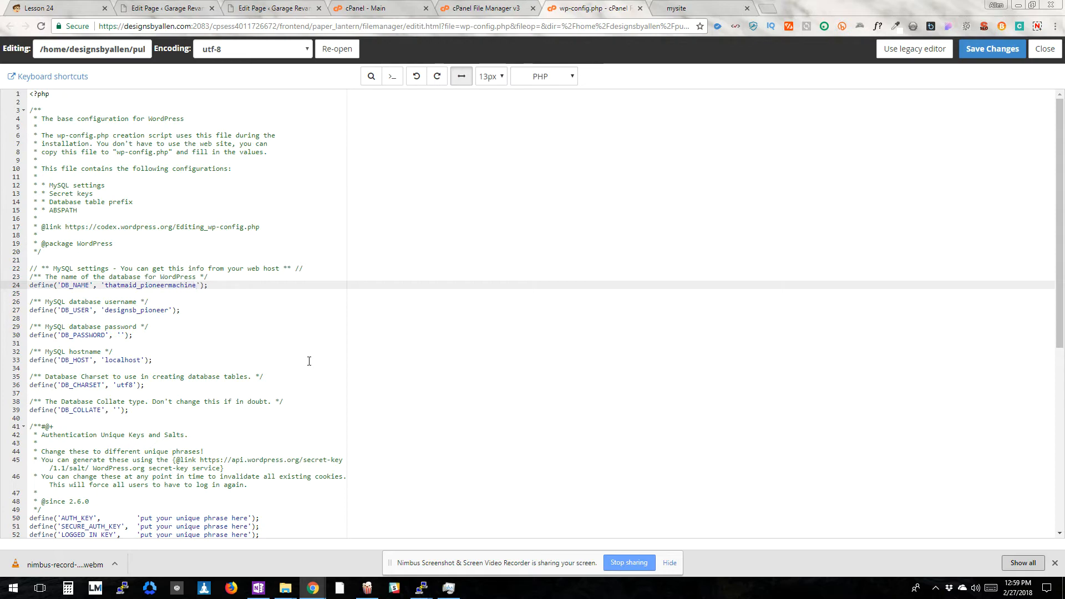
type("nes")
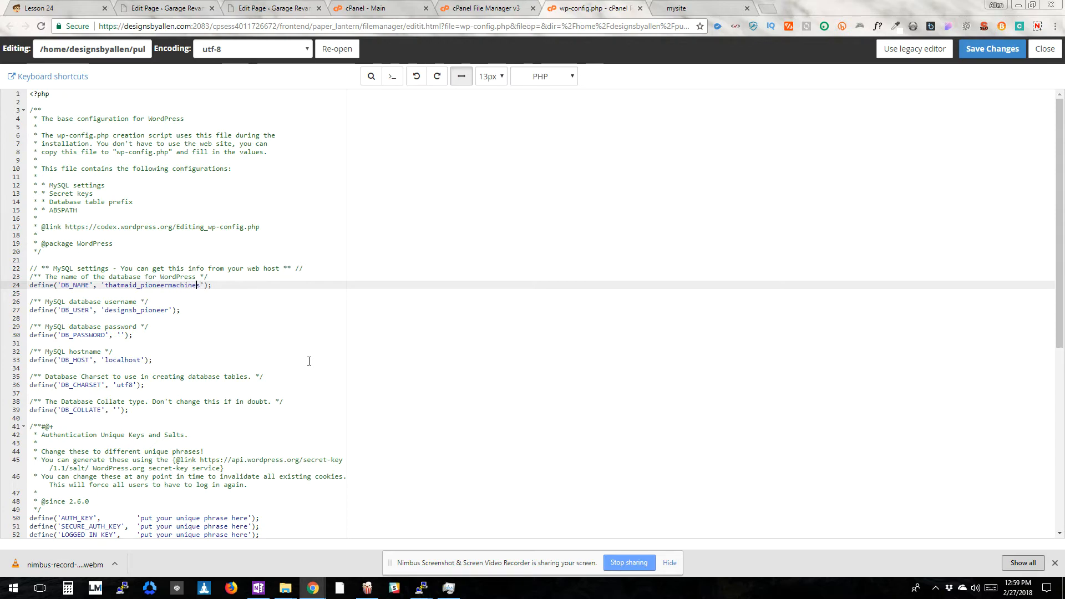
Replace the prefix before the underscore in the DB_NAME value with designsb
key("Left")
key("Left")
key("Left")
key("Left")
key("Left")
key("Left")
key("Left")
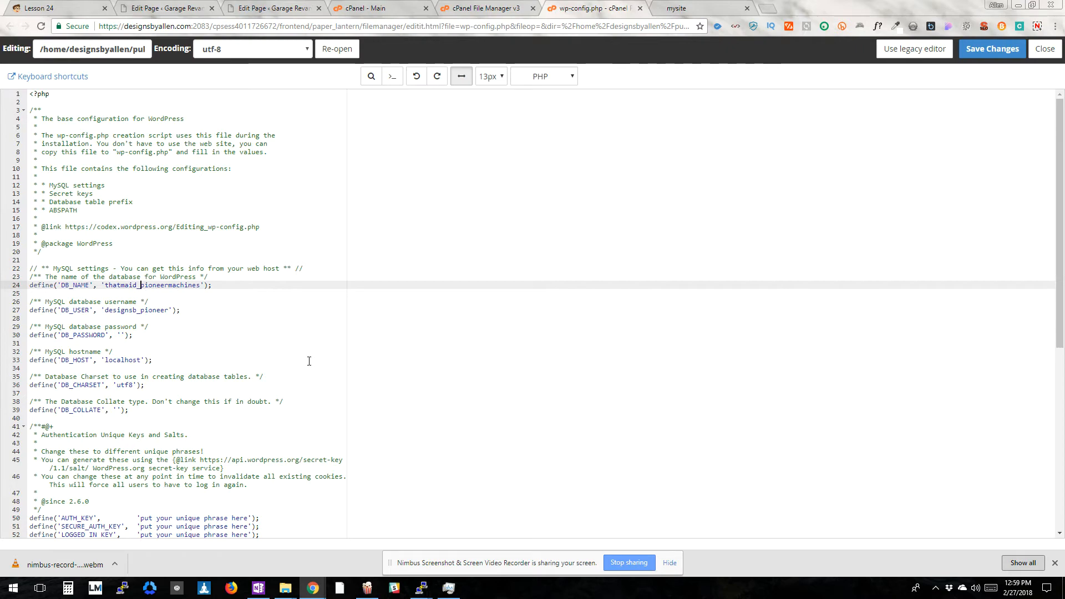
key("BackSpace")
key("BackSpace")
key("BackSpace")
key("BackSpace")
key("BackSpace")
key("BackSpace")
key("BackSpace")
key("BackSpace")
type("designsb")
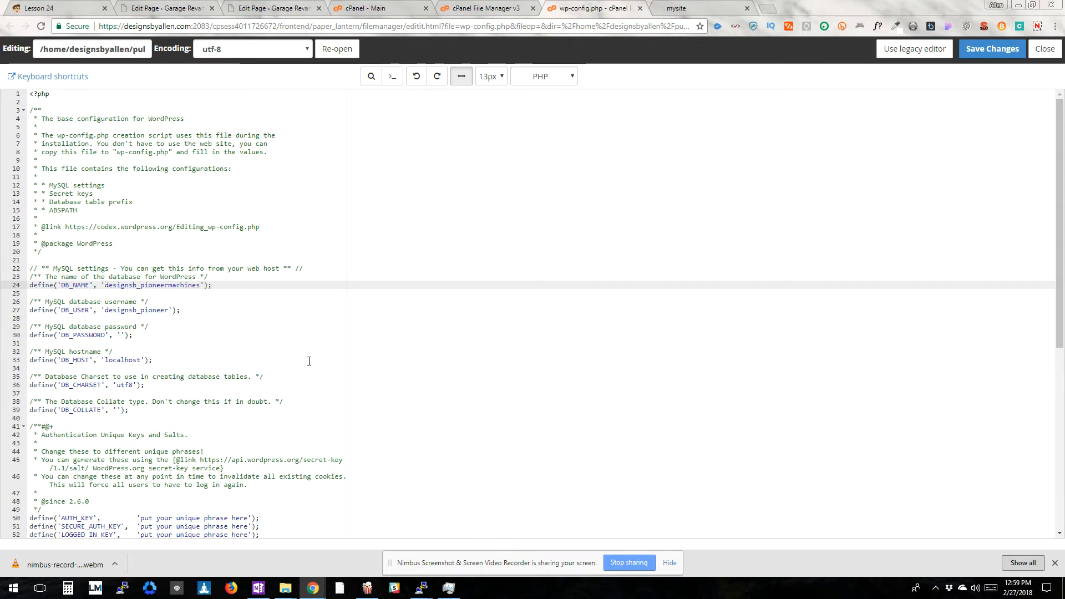
Save the changes to wp-config.php and open cPanel's MySQL Databases page
left_click(990, 49)
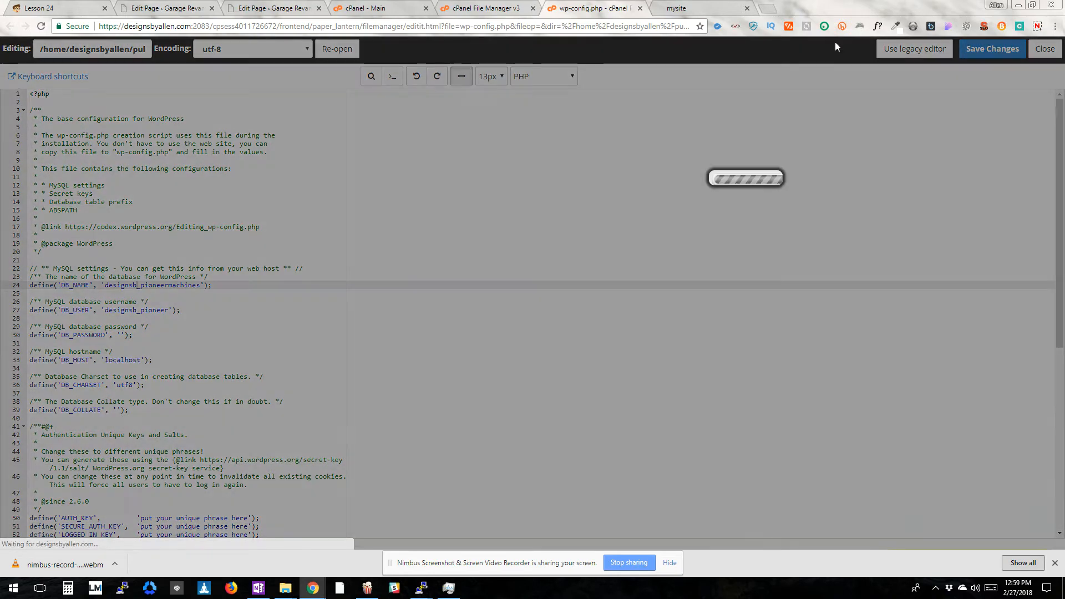
left_click(488, 8)
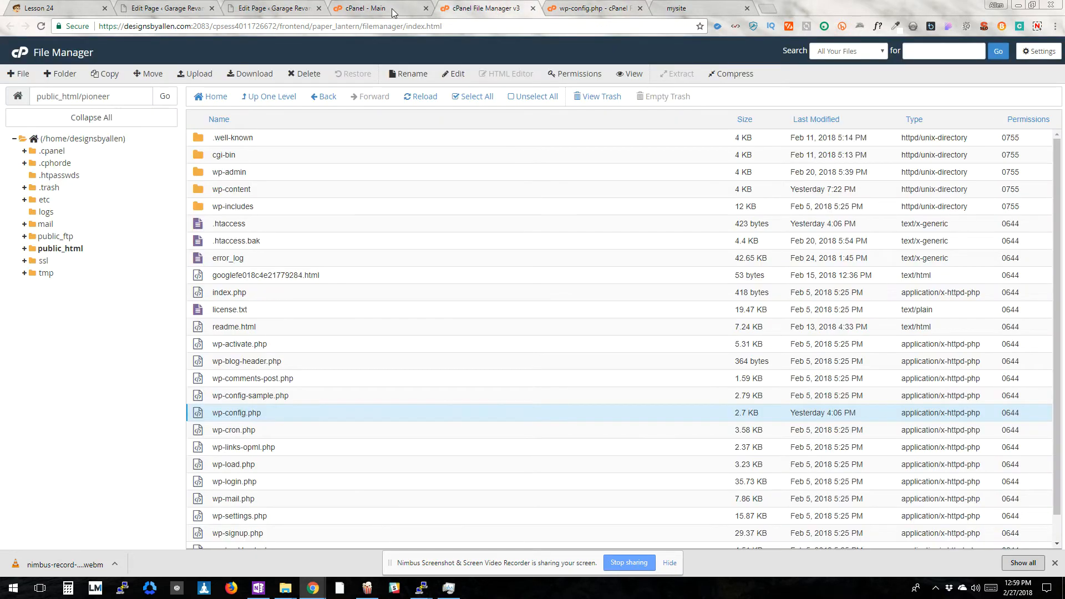
left_click(392, 10)
left_click(262, 244)
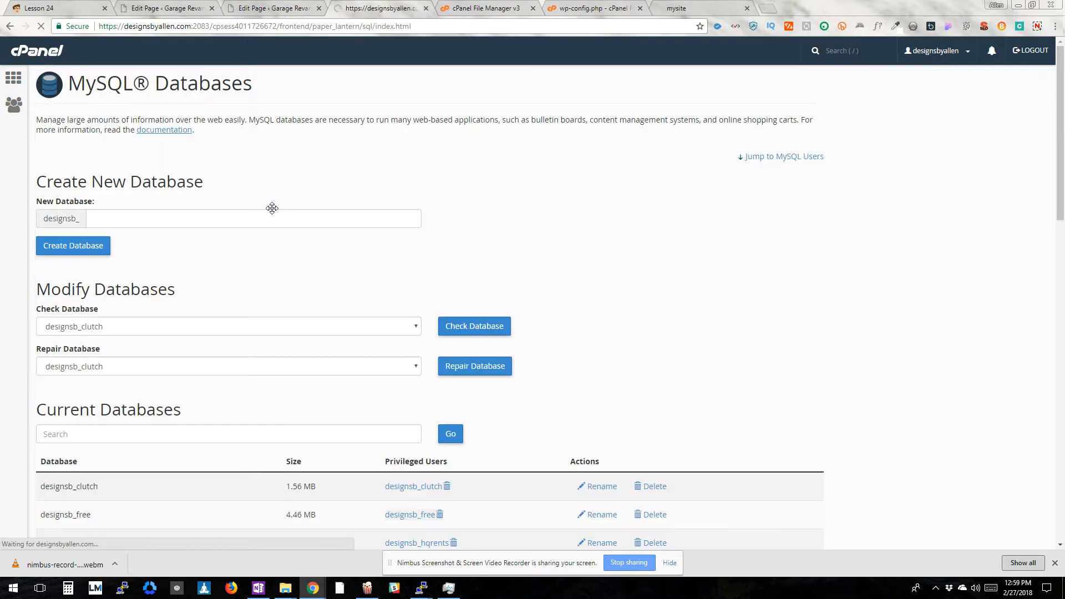
Locate the designsb_pioneermachines database and open the password change form for the MySQL user designsb_pioneer
scroll(203, 370, "down", 7)
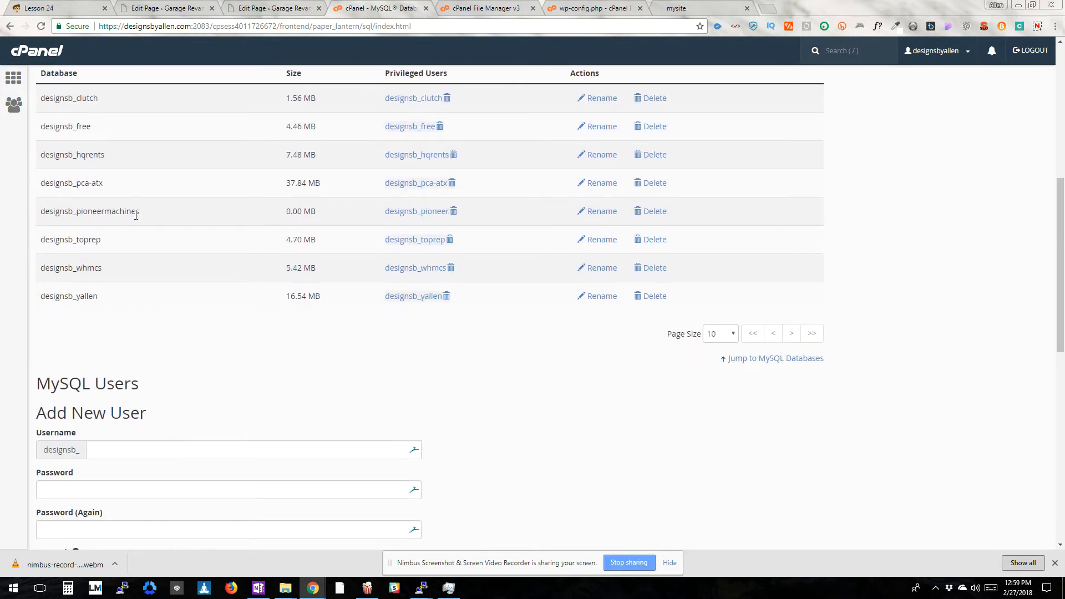
double_click(117, 213)
left_click(250, 231)
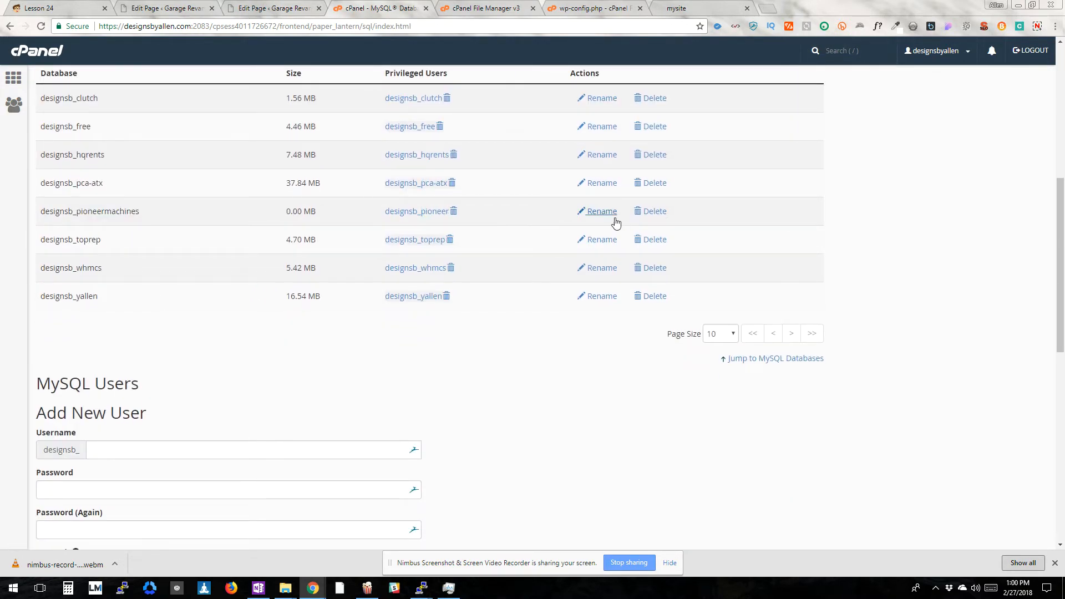
scroll(330, 293, "down", 7)
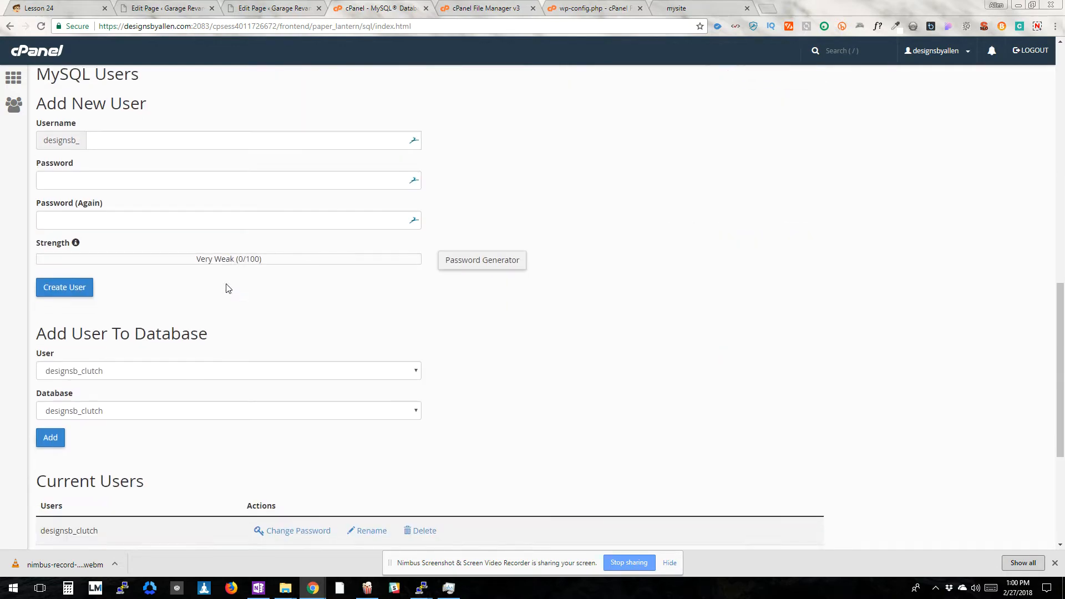
scroll(226, 304, "down", 1)
scroll(185, 301, "up", 5)
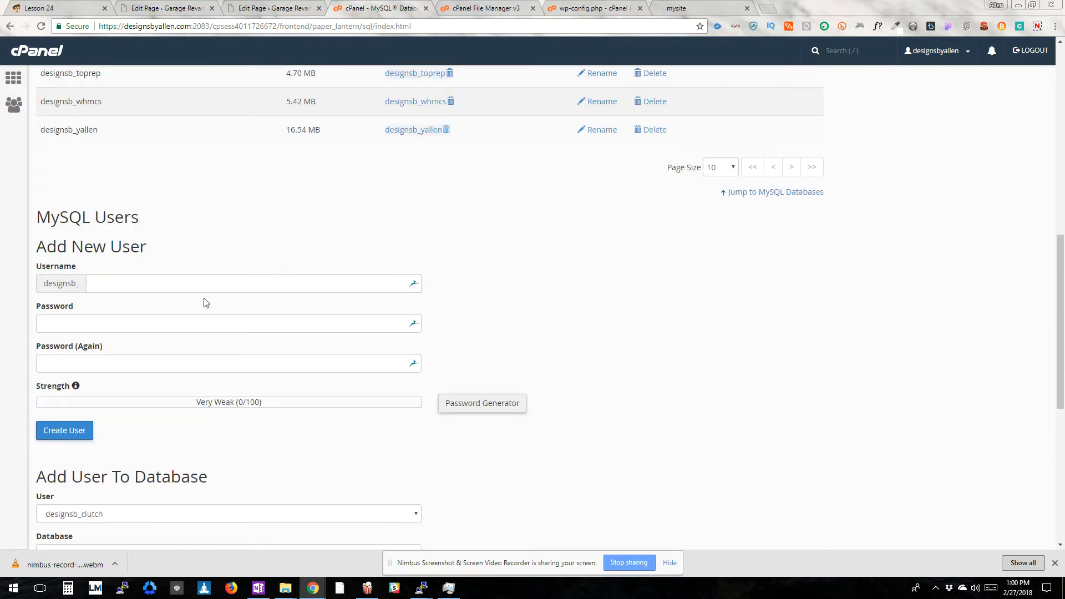
scroll(205, 302, "down", 7)
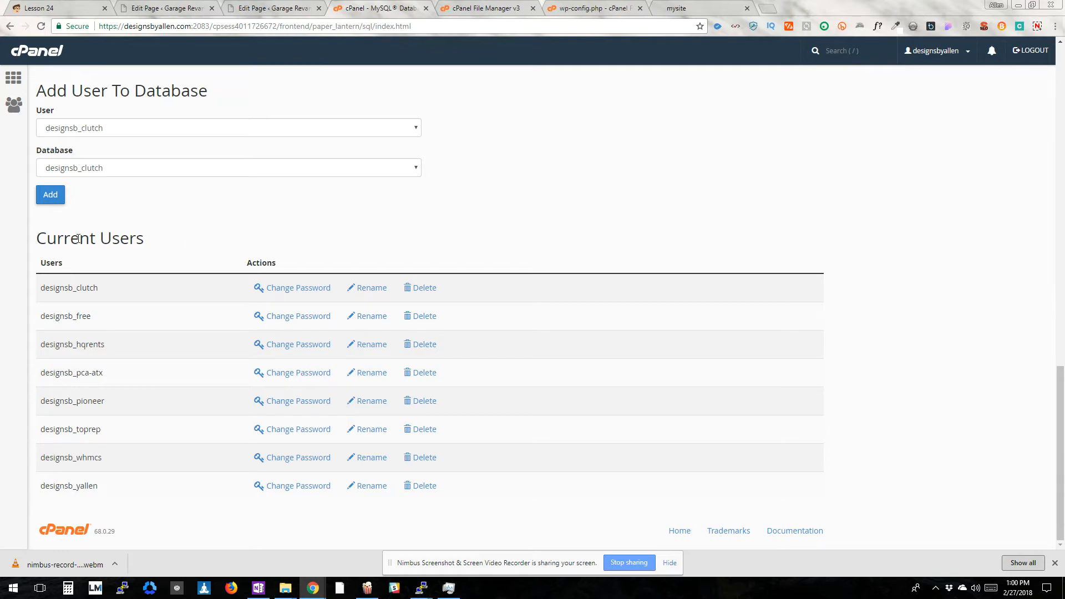
left_click(285, 401)
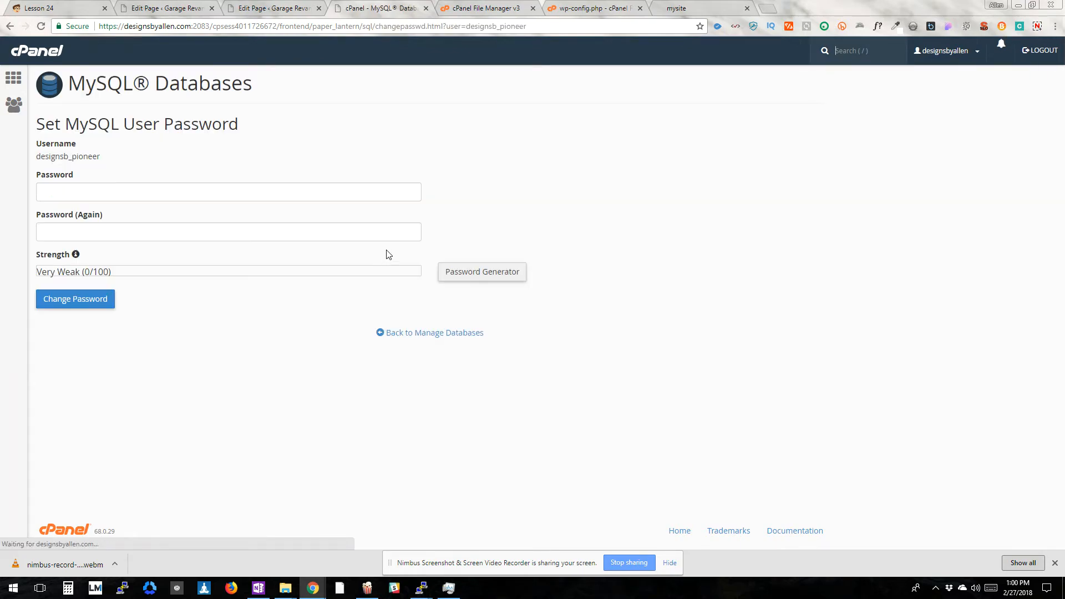
left_click(193, 192)
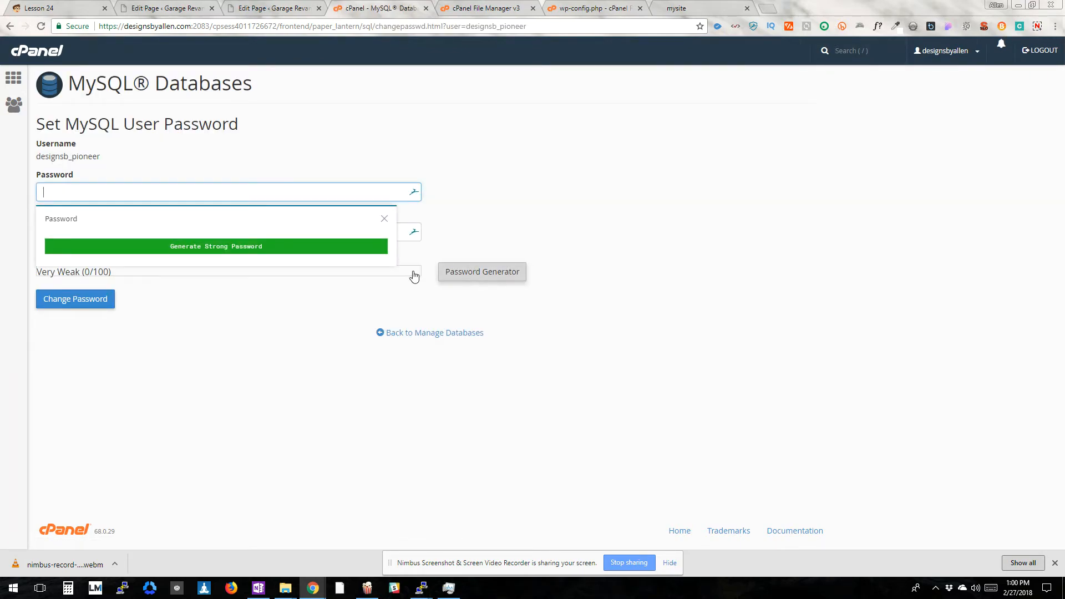
left_click(452, 271)
left_click(504, 259)
left_click(536, 201)
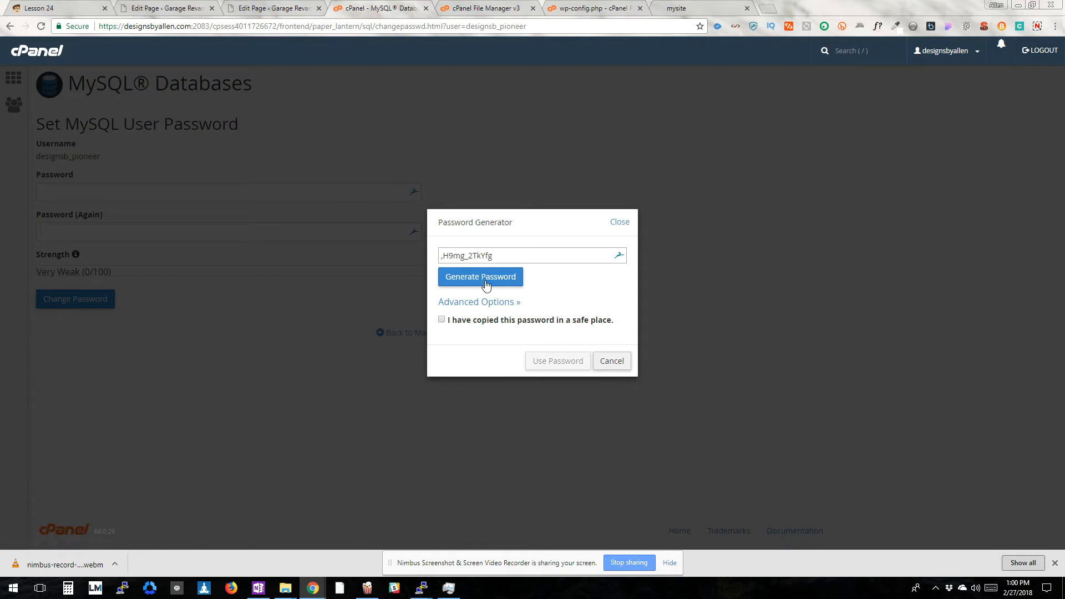
left_click(495, 304)
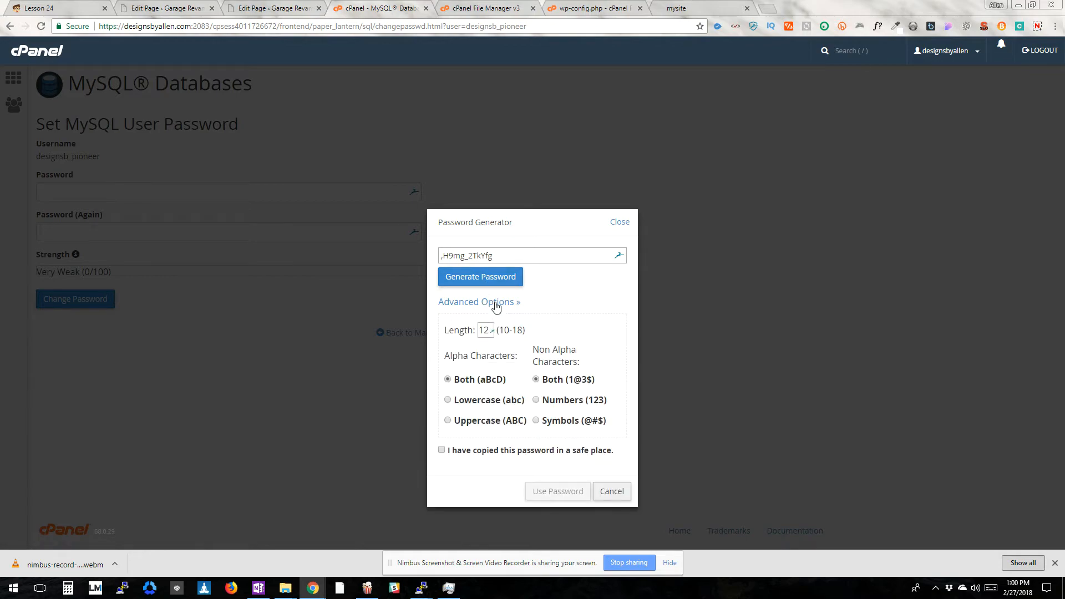
left_click(495, 304)
left_click(620, 223)
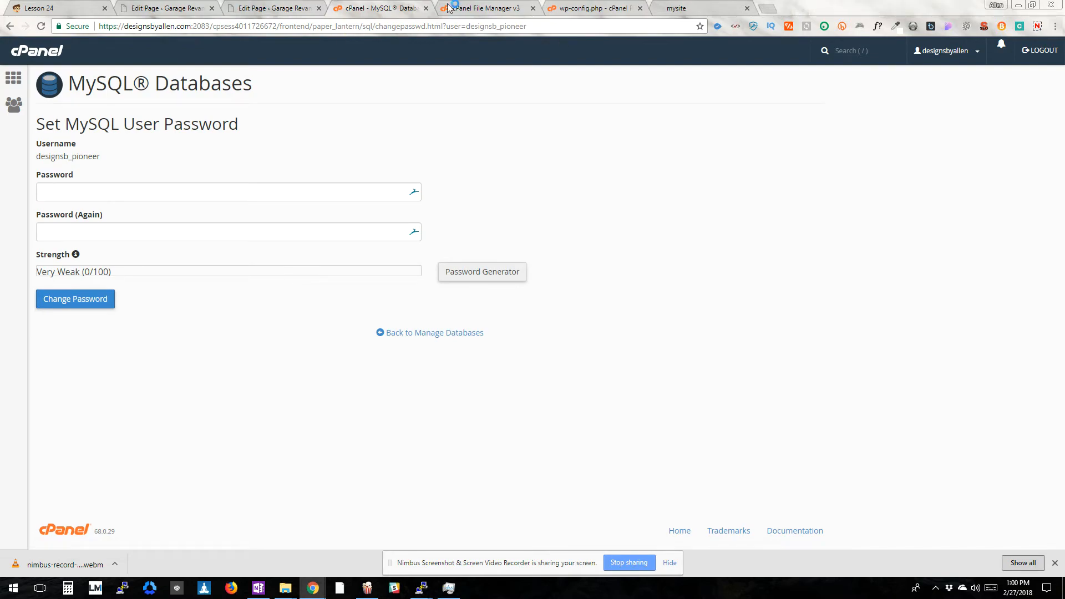
Set a new password for the MySQL user designsb_pioneer, entering it in both password fields, and acknowledge the change
left_click_drag(383, 8, 0, 44)
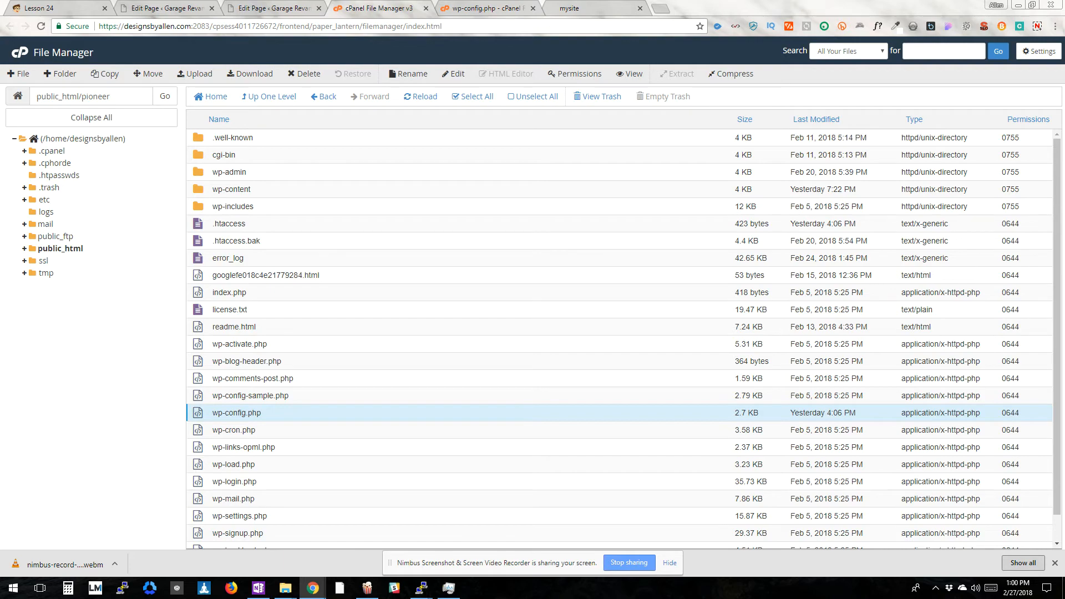
left_click_drag(330, 28, 381, 15)
left_click(97, 302)
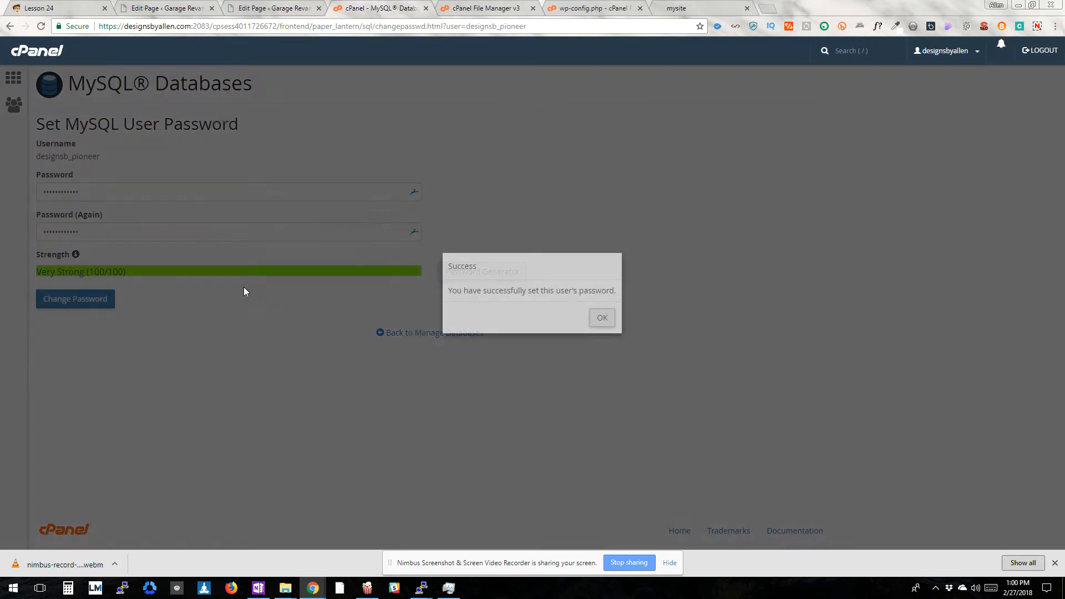
left_click(602, 317)
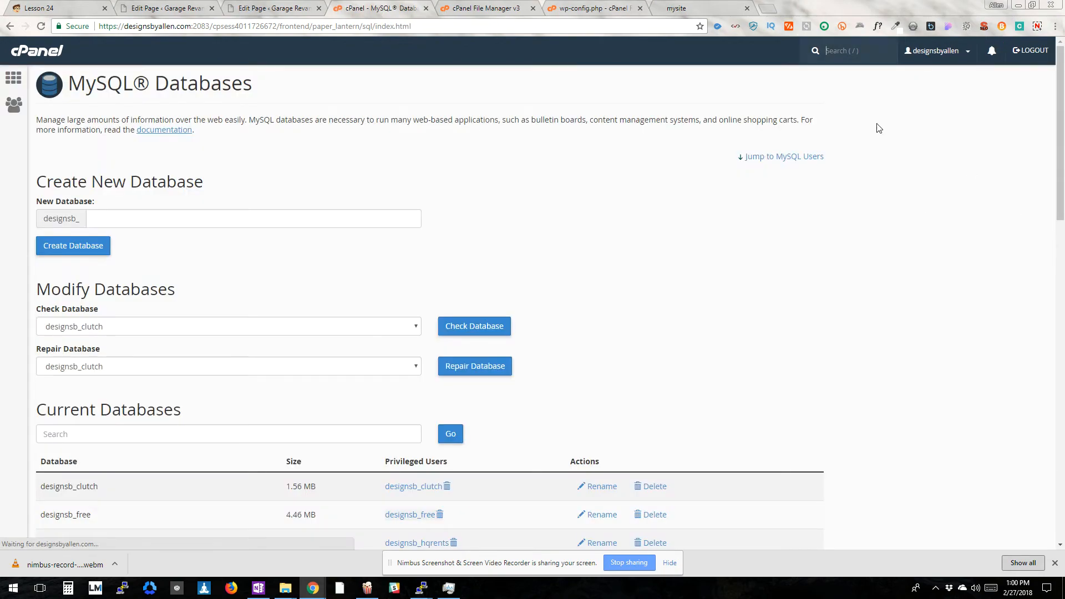
Enter the database user's new password as the DB_PASSWORD value in wp-config.php, then save and close the file
left_click(588, 9)
left_click(120, 335)
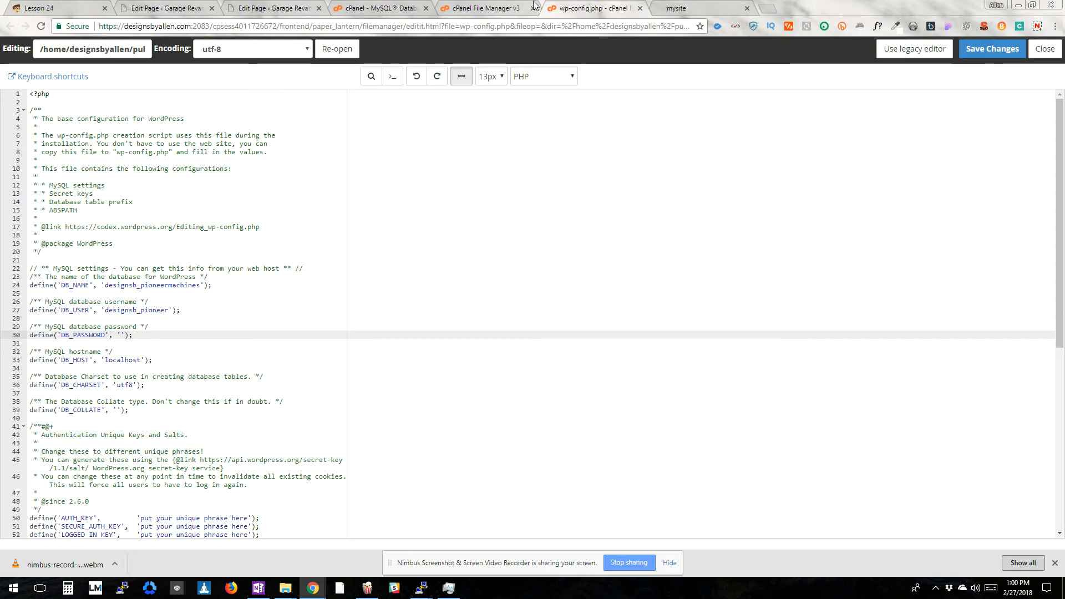
left_click_drag(601, 11, 0, 62)
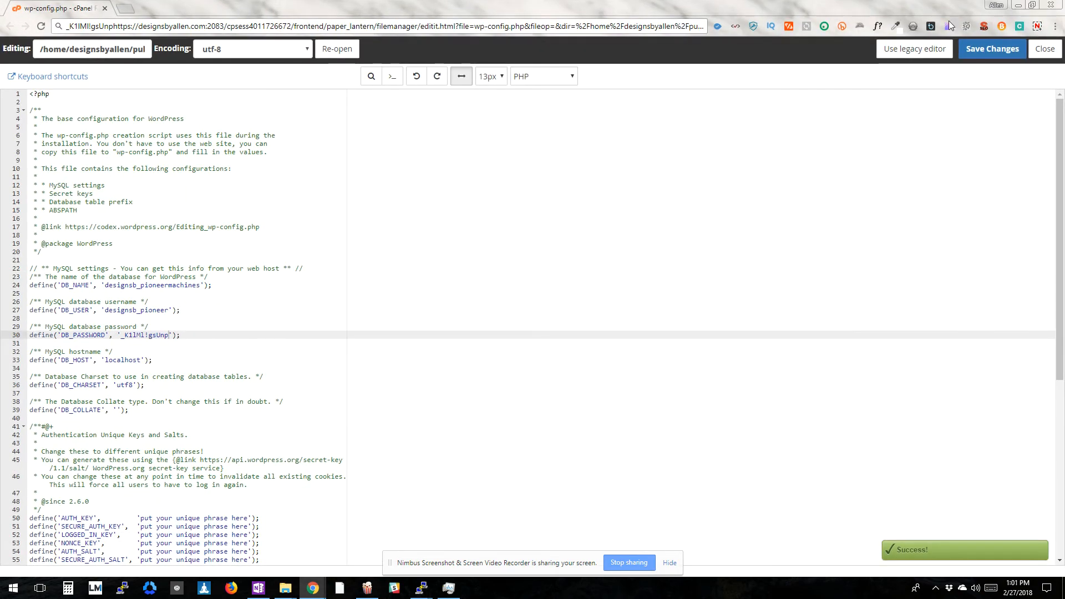
left_click(1045, 49)
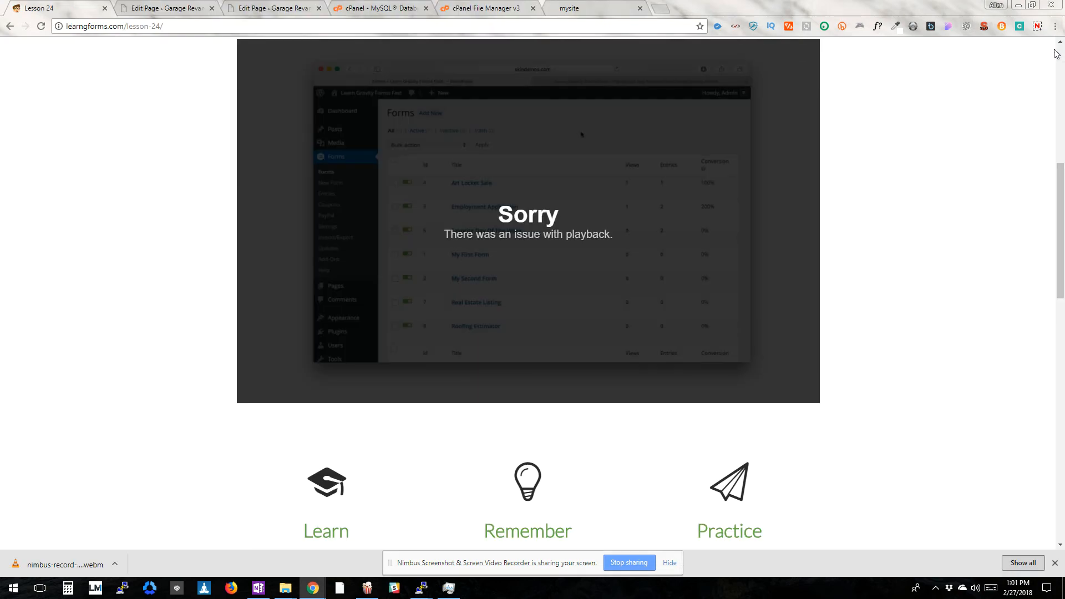
left_click(465, 10)
left_click(272, 411)
left_click(271, 413)
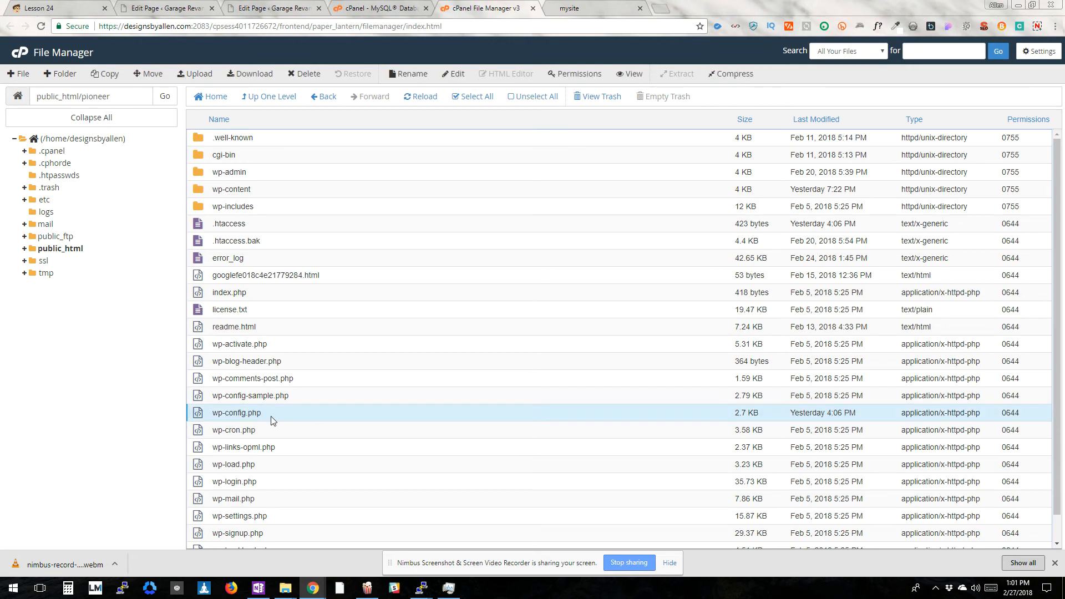
left_click(575, 10)
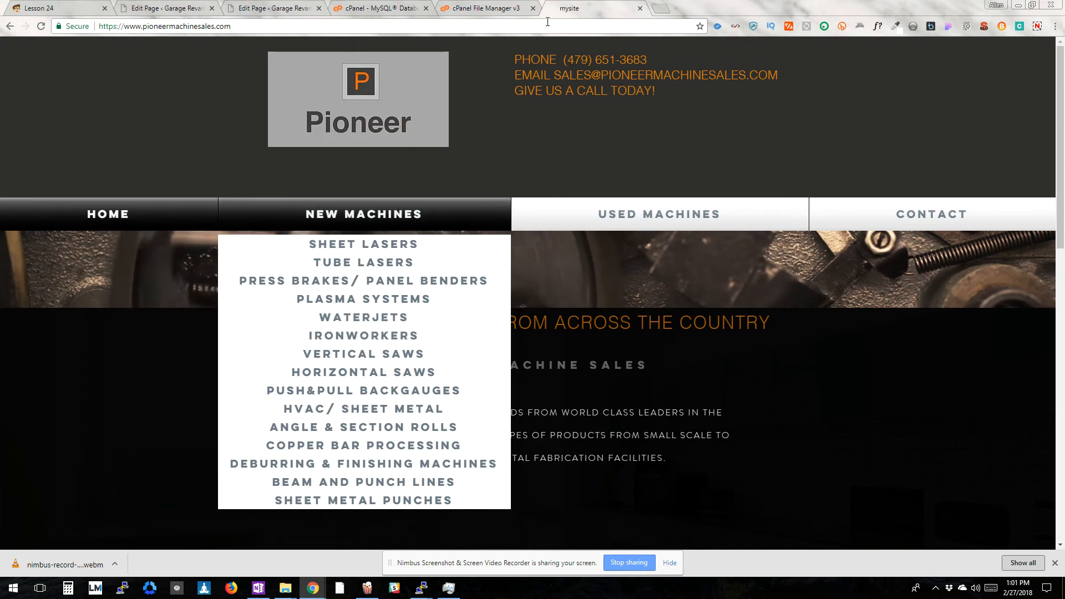
Load designsbyallen.com/pioneer in a new browser tab to check the site's database connection
left_click(660, 8)
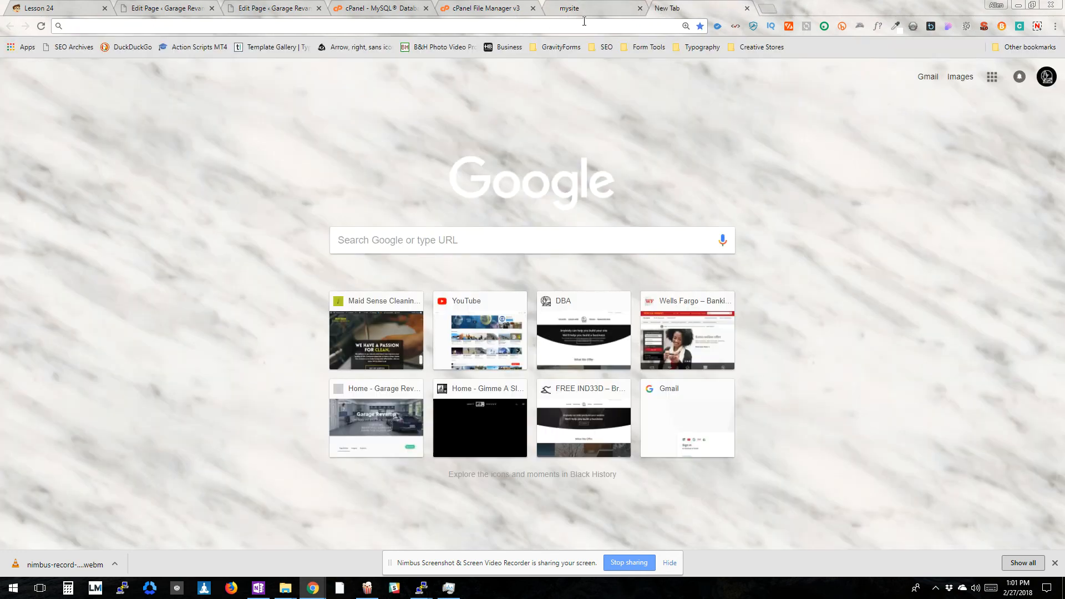
type("des")
key("Right")
type("/")
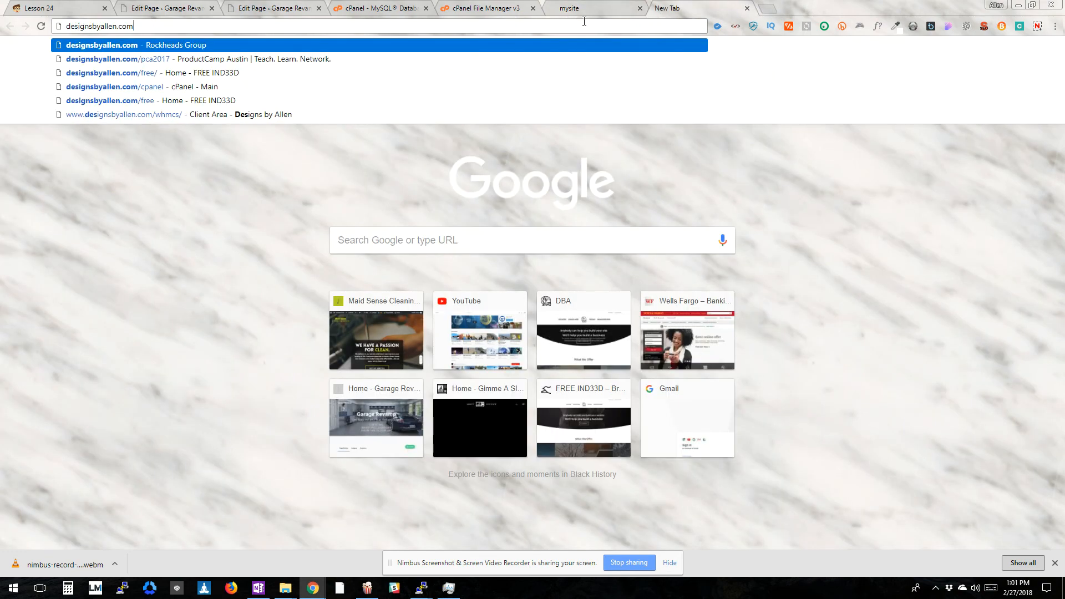
type("pioneer")
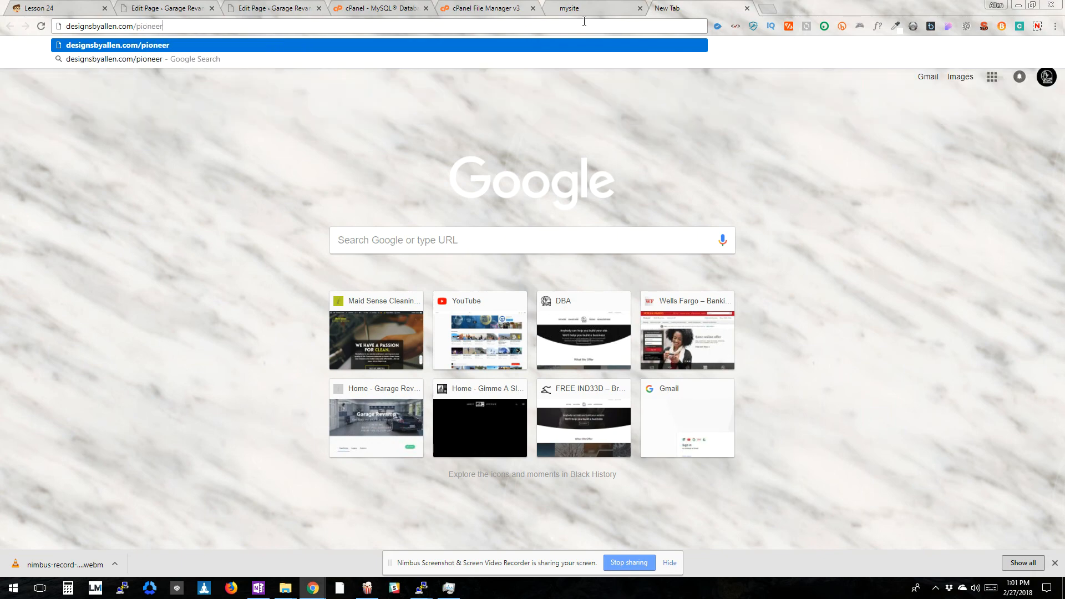
key("Return")
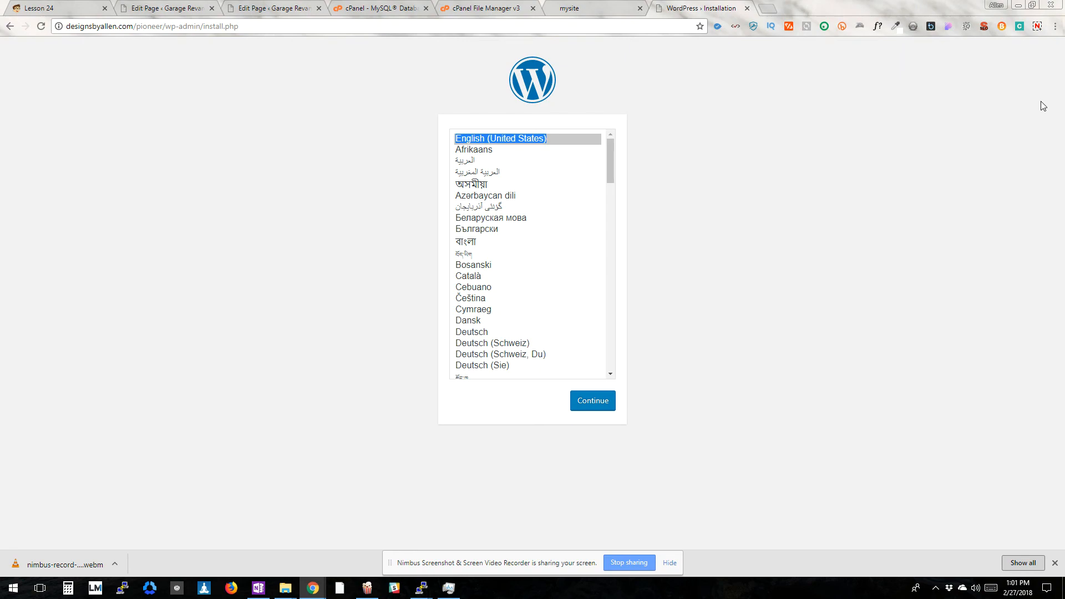
left_click(1037, 28)
left_click(994, 99)
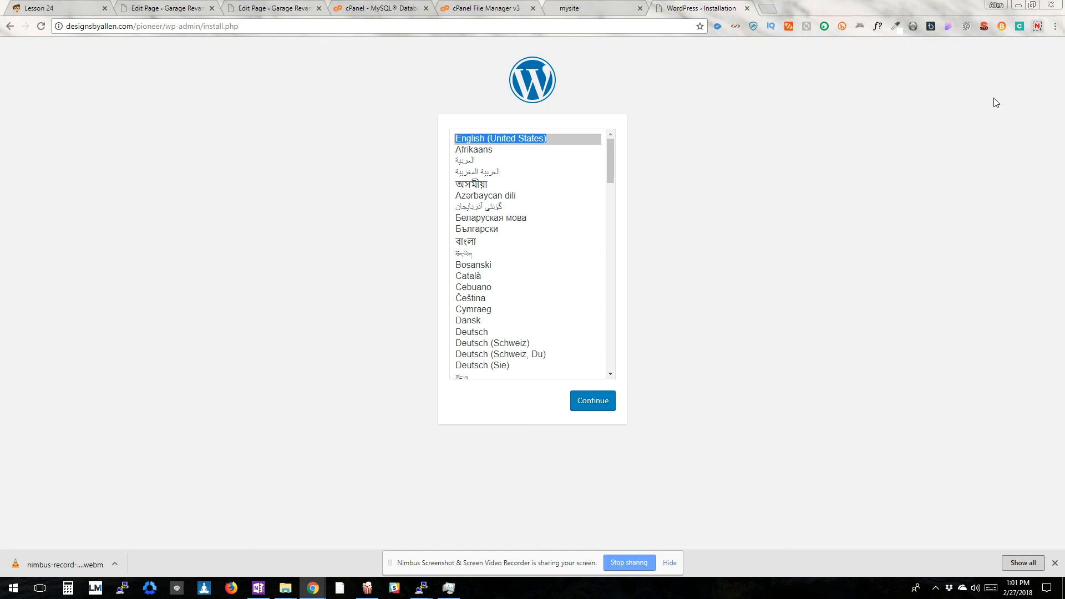